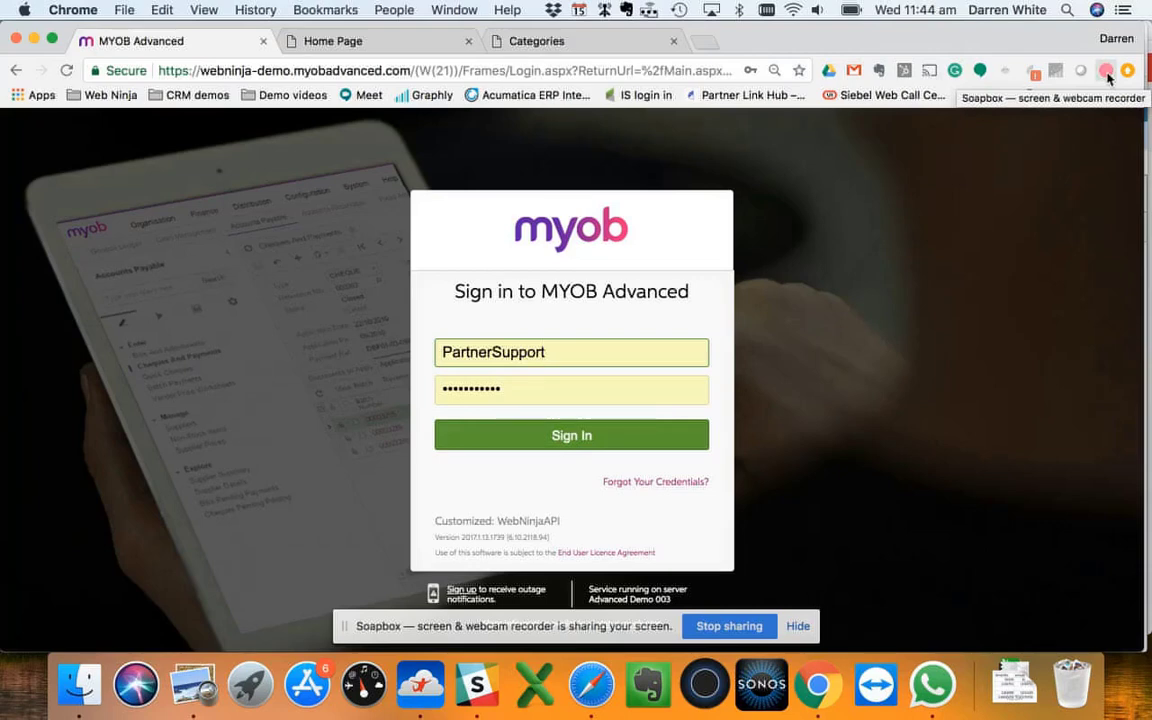
- Sign in to MYOB Advanced with the prefilled credentials and open the Stock Items screen in Distribution's Inventory area
{"action": "left_click", "coordinate": [571, 445]}
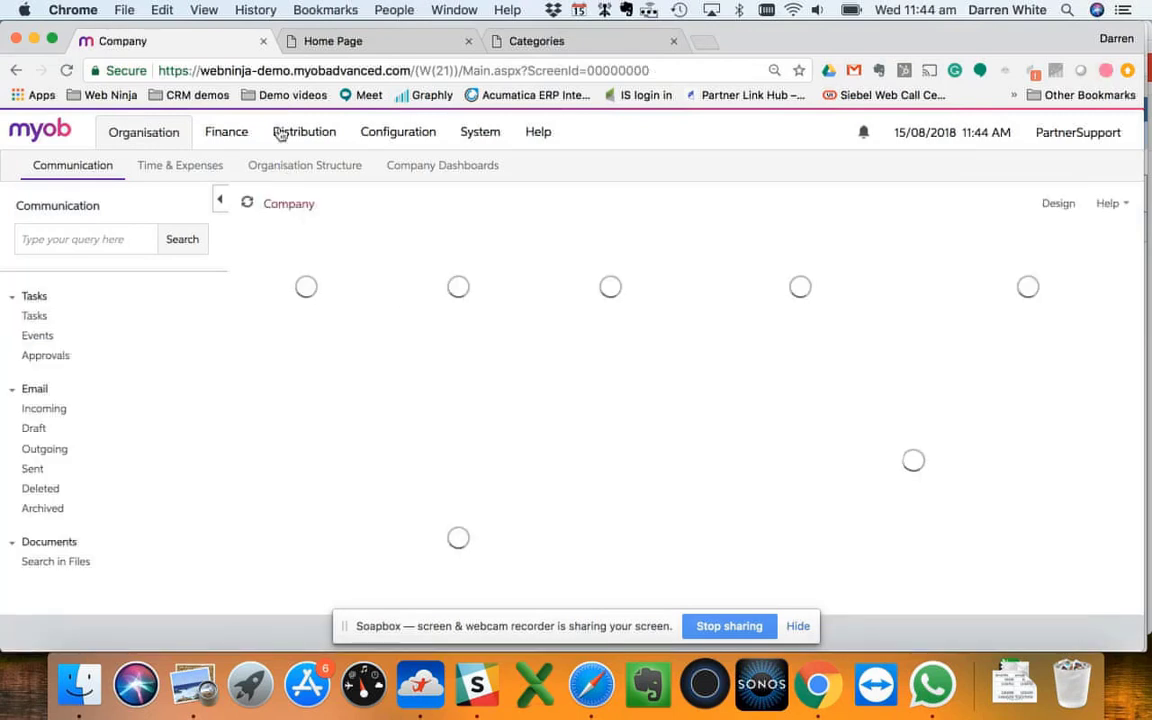
{"action": "left_click", "coordinate": [281, 133]}
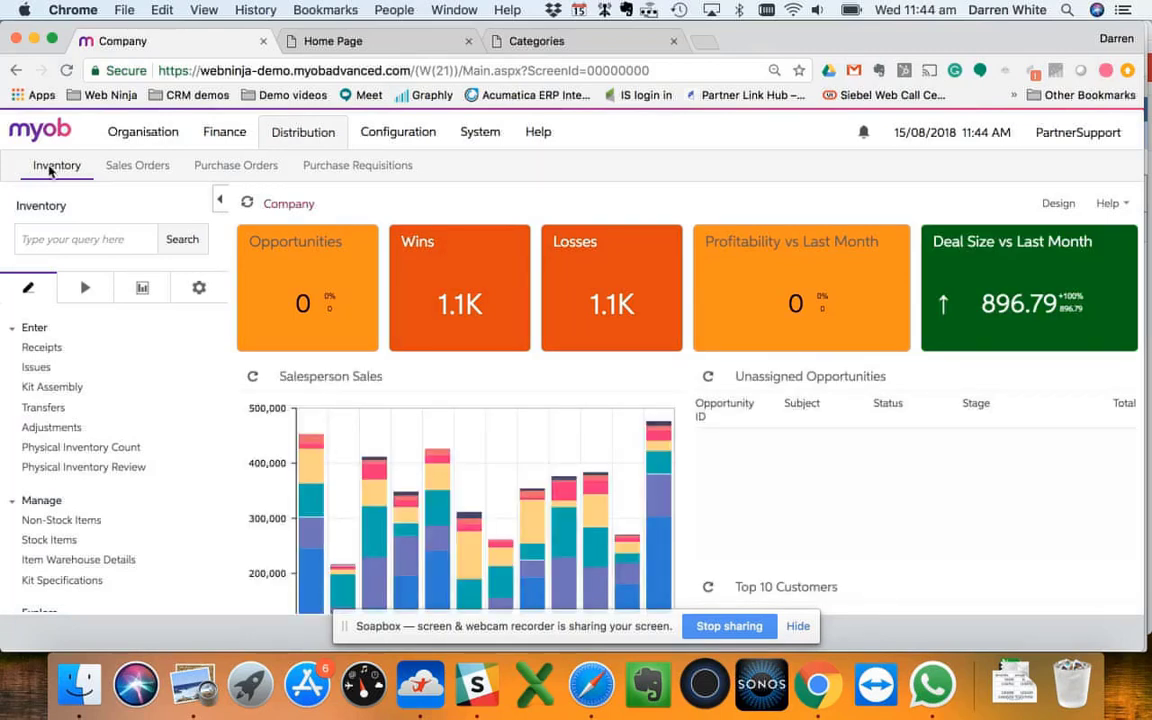
{"action": "left_click", "coordinate": [49, 540]}
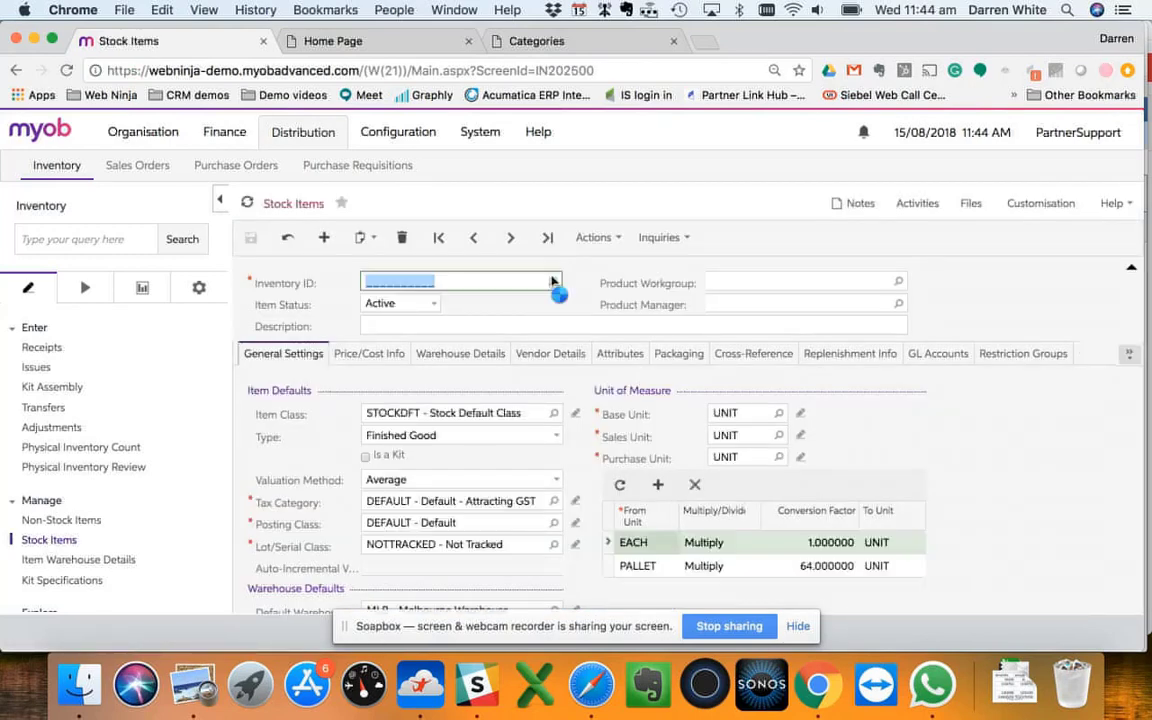
- Look up and load the stock item 301CMPST01, Tower Case - Metal Brush Finish
{"action": "left_click", "coordinate": [551, 281]}
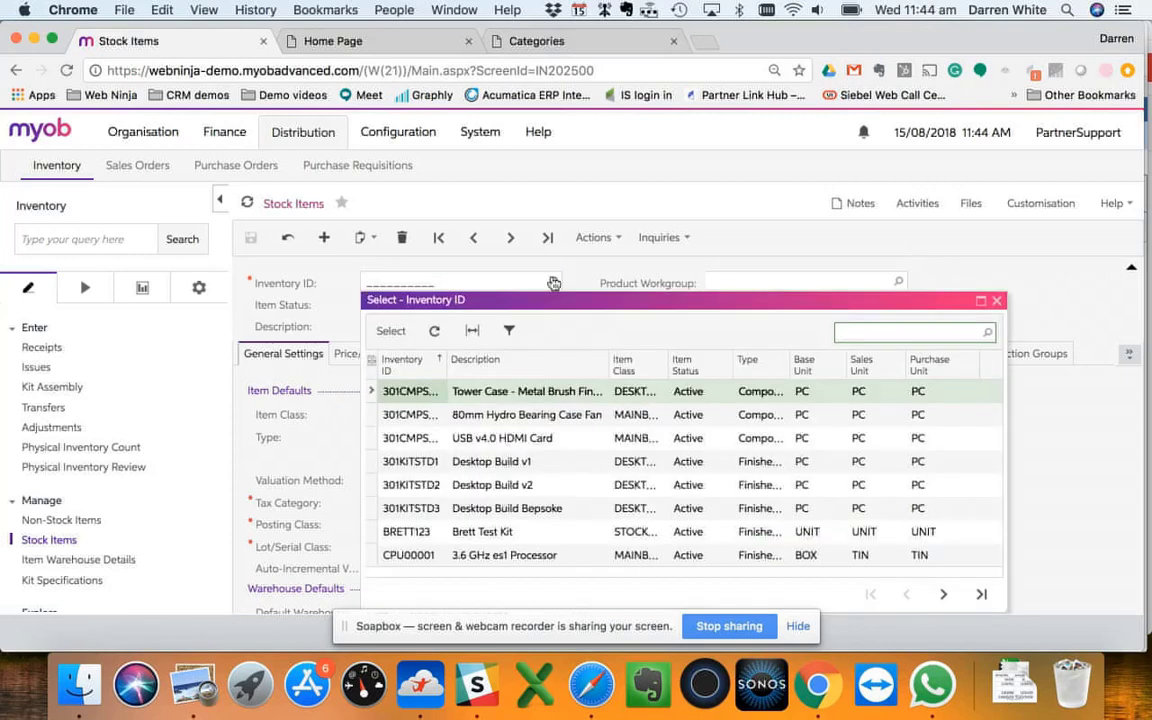
{"action": "double_click", "coordinate": [527, 391]}
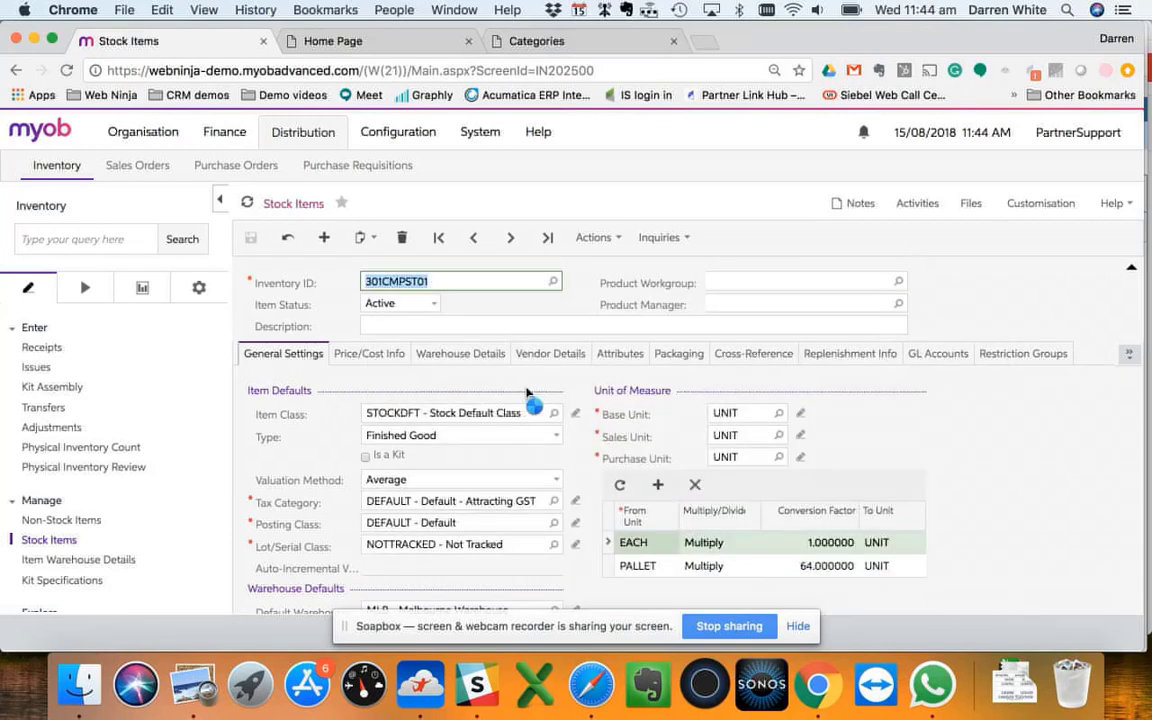
{"action": "scroll", "coordinate": [527, 391], "scroll_direction": "down", "scroll_amount": 2}
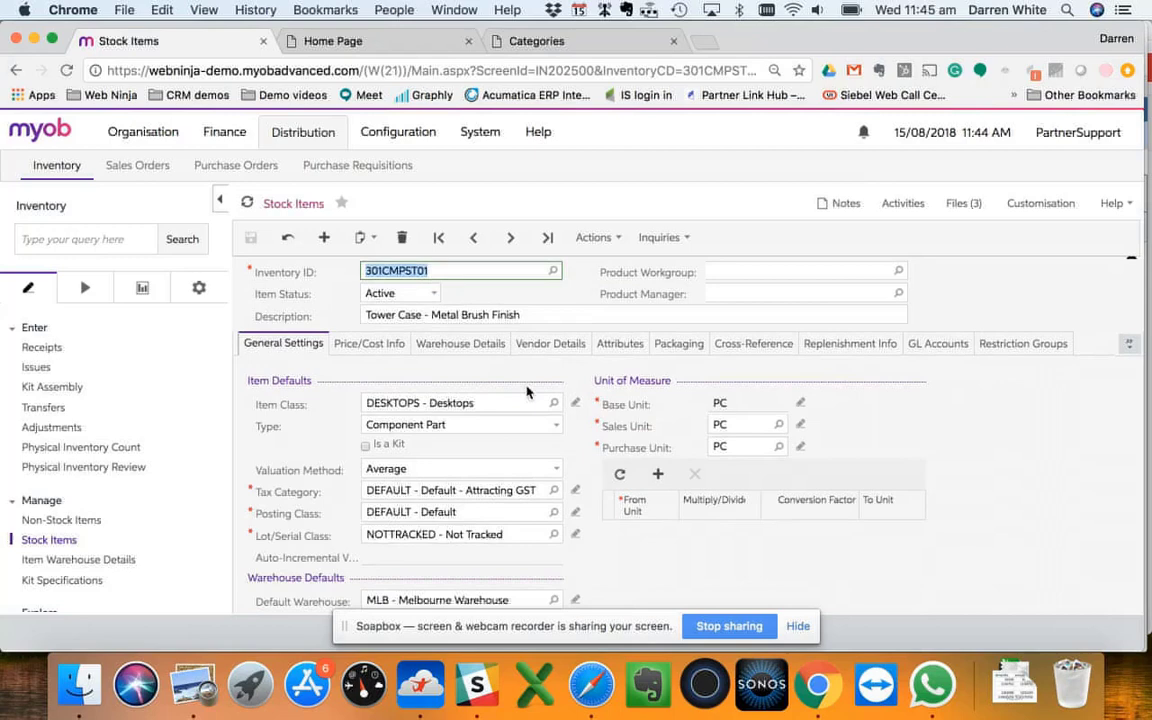
{"action": "scroll", "coordinate": [527, 391], "scroll_direction": "up", "scroll_amount": 2}
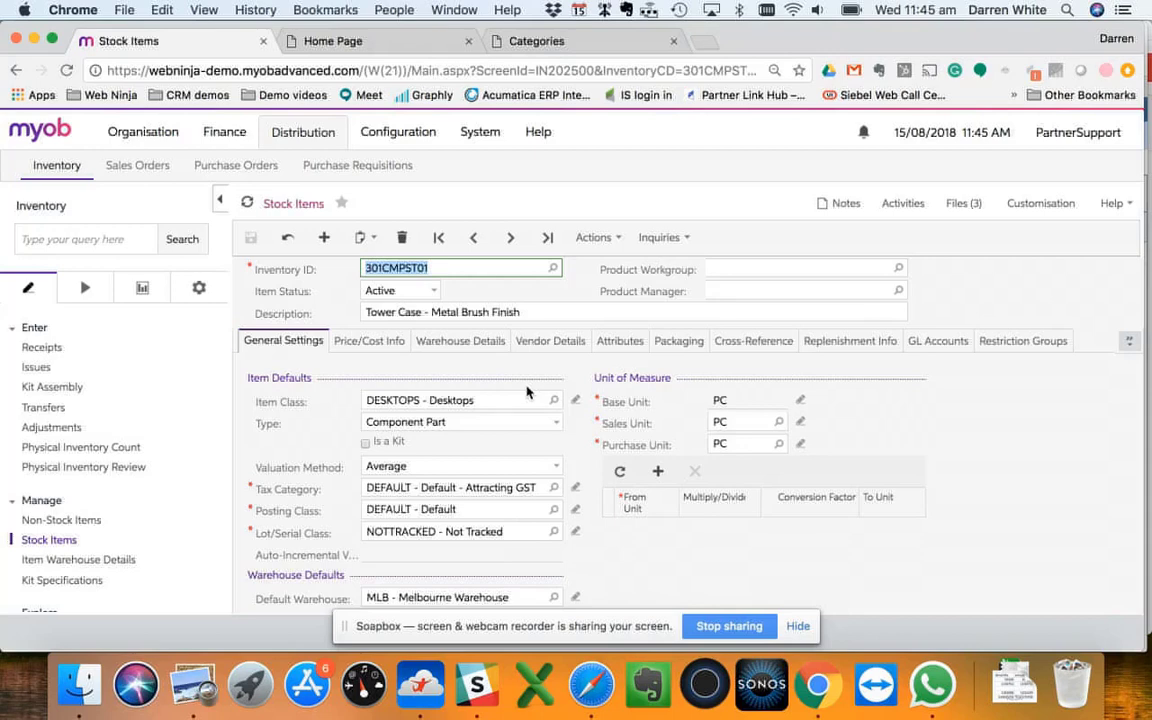
- Examine the tower case item's Show on Web attribute, sales categories and product image, as well as its general settings
{"action": "left_click", "coordinate": [622, 342]}
{"action": "scroll", "coordinate": [599, 468], "scroll_direction": "down", "scroll_amount": 1}
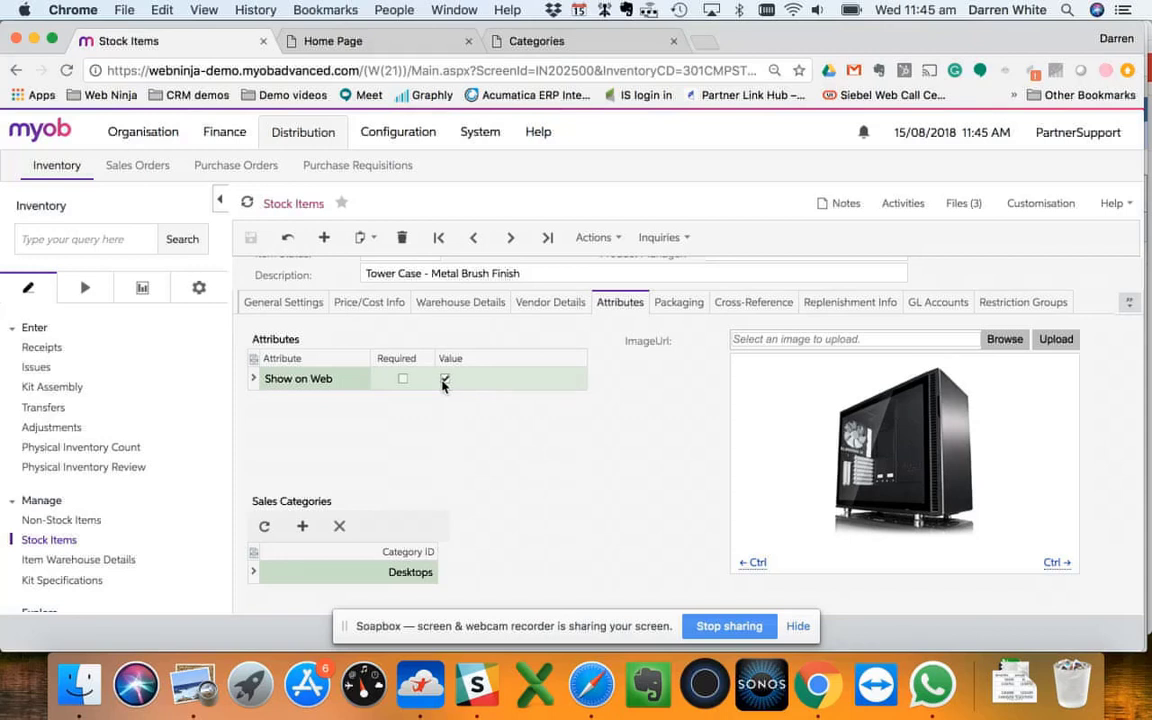
{"action": "scroll", "coordinate": [464, 445], "scroll_direction": "down", "scroll_amount": 1}
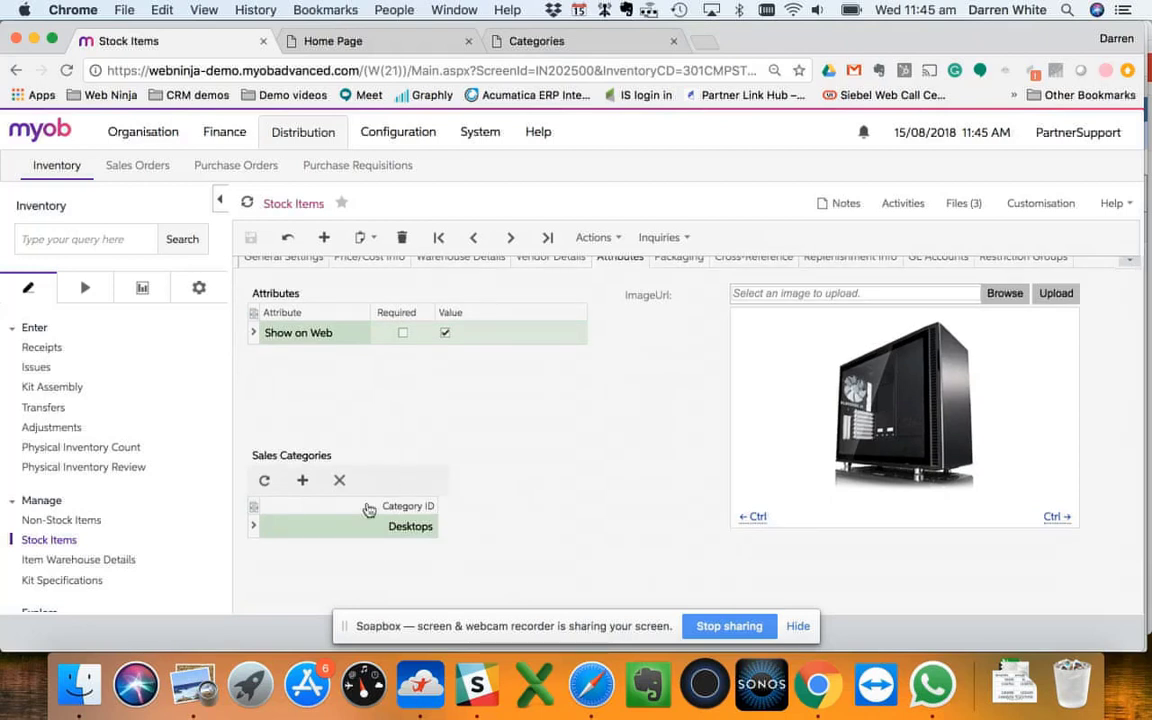
{"action": "scroll", "coordinate": [368, 510], "scroll_direction": "up", "scroll_amount": 2}
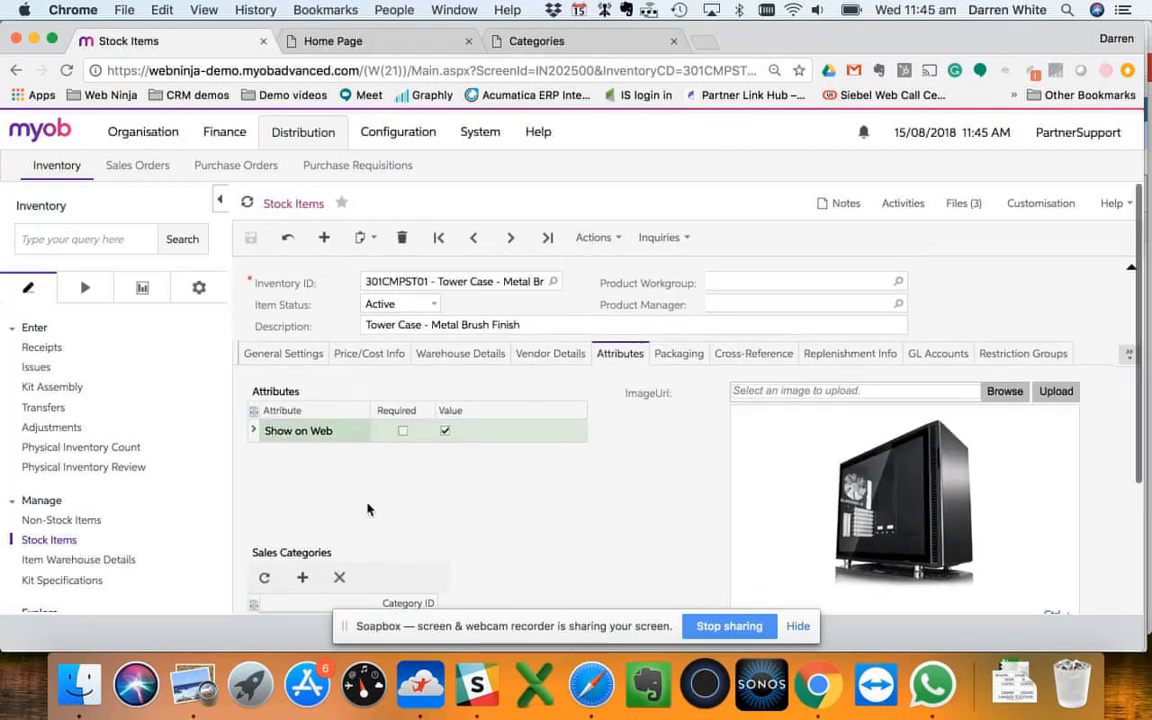
{"action": "scroll", "coordinate": [368, 510], "scroll_direction": "down", "scroll_amount": 2}
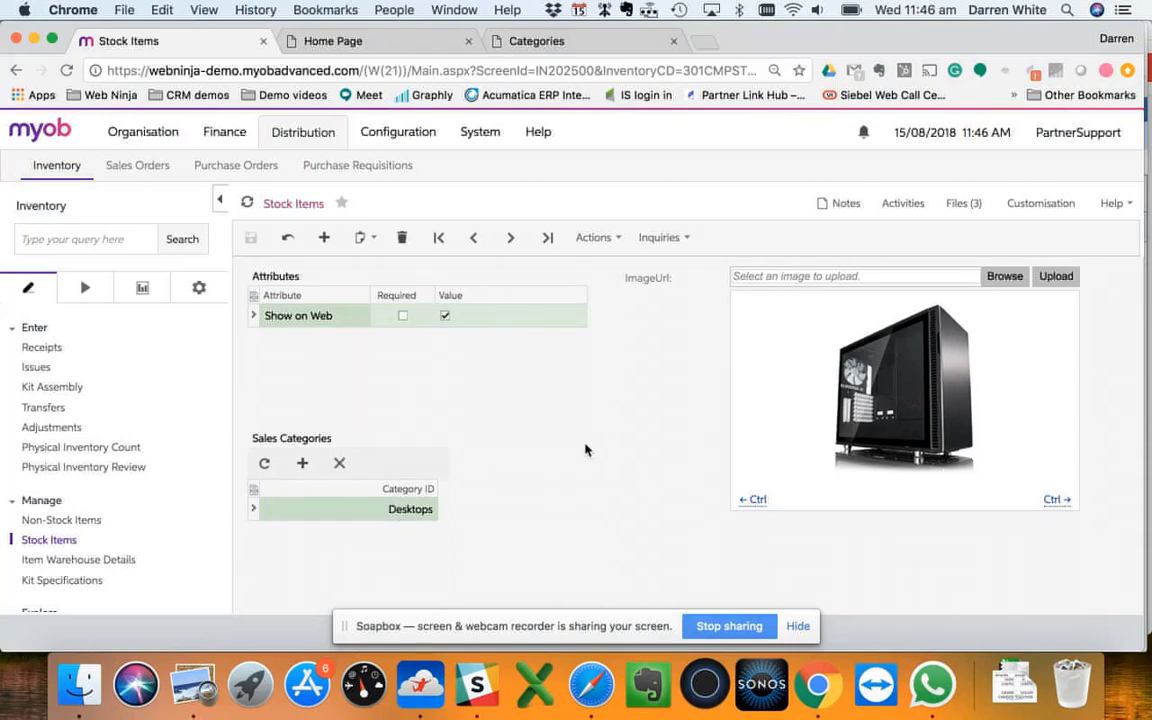
{"action": "scroll", "coordinate": [586, 453], "scroll_direction": "up", "scroll_amount": 3}
{"action": "scroll", "coordinate": [777, 480], "scroll_direction": "down", "scroll_amount": 2}
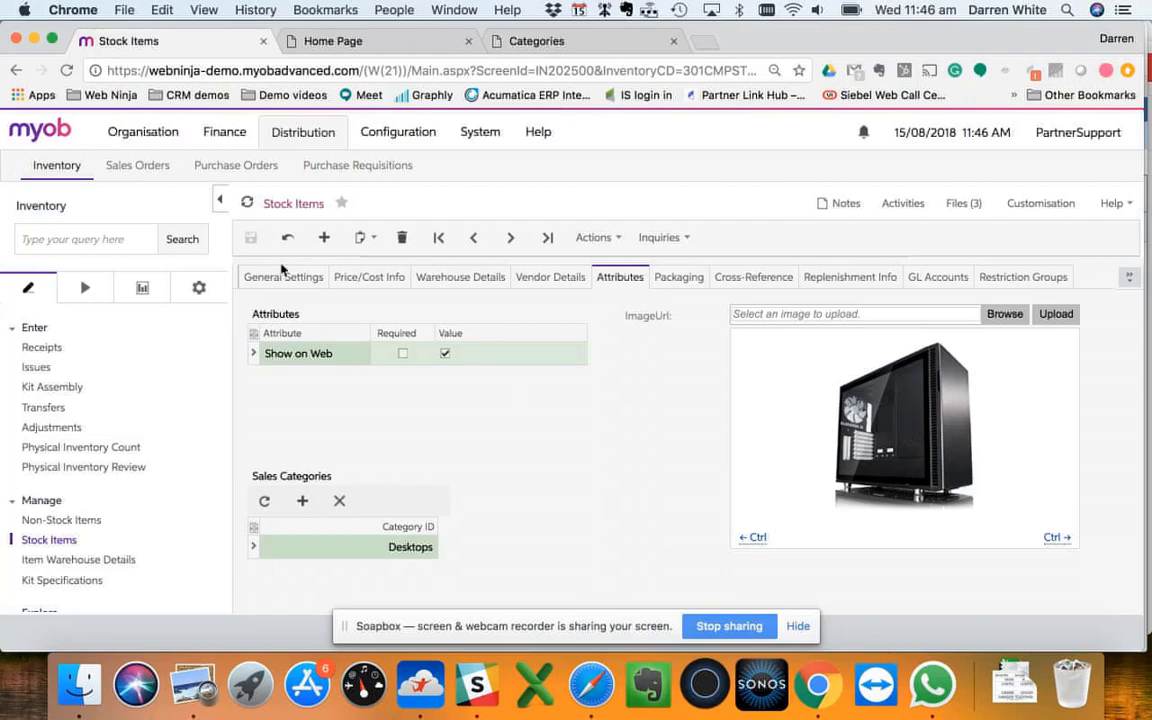
{"action": "left_click", "coordinate": [260, 276]}
{"action": "scroll", "coordinate": [450, 430], "scroll_direction": "down", "scroll_amount": 1}
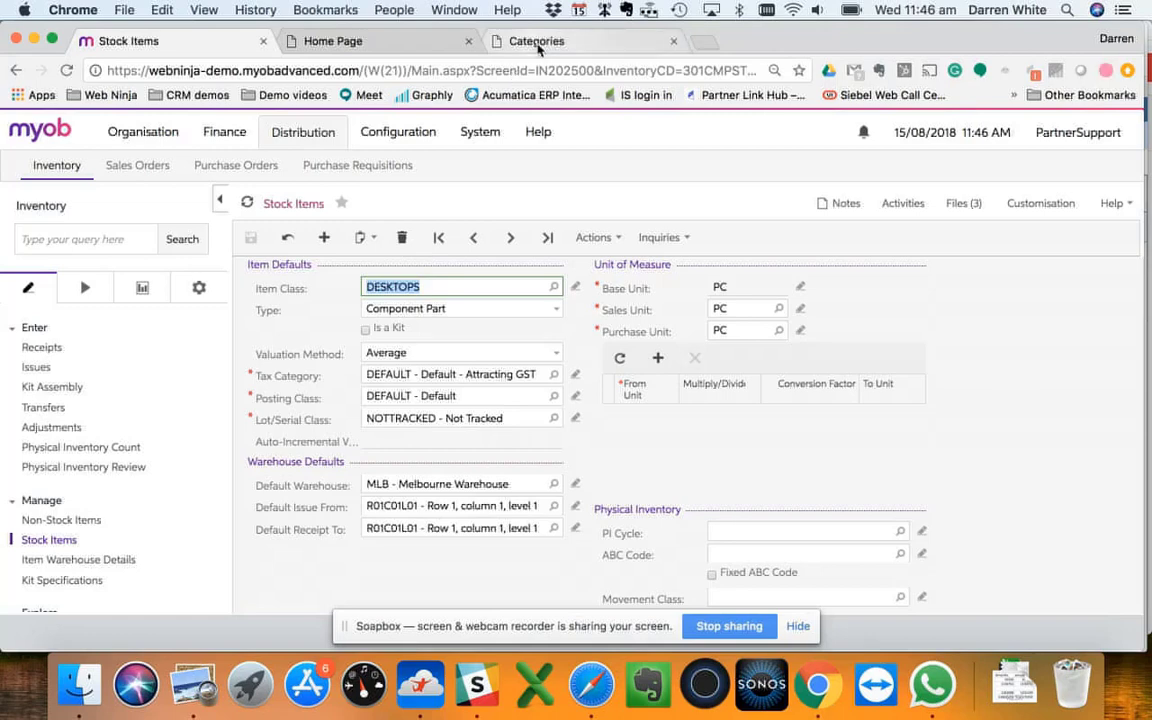
- Switch to the Web Ninja admin site and review the API connection fields in the MYOB Advanced sync settings
{"action": "left_click", "coordinate": [441, 44]}
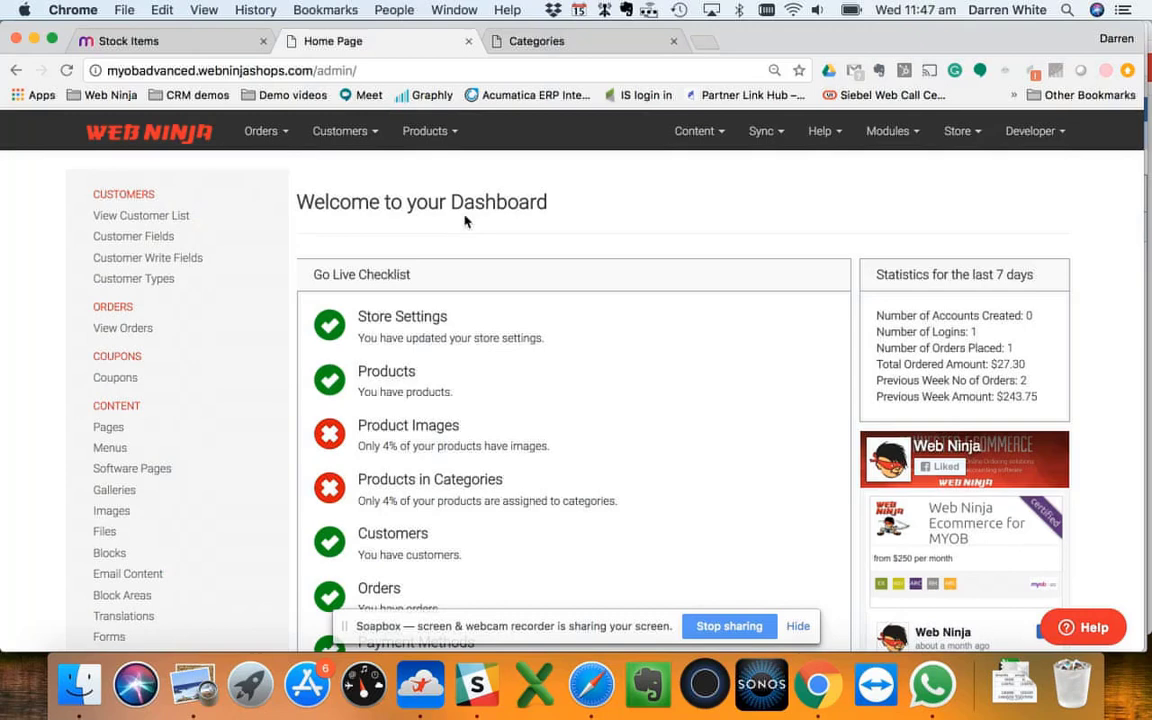
{"action": "left_click", "coordinate": [745, 133]}
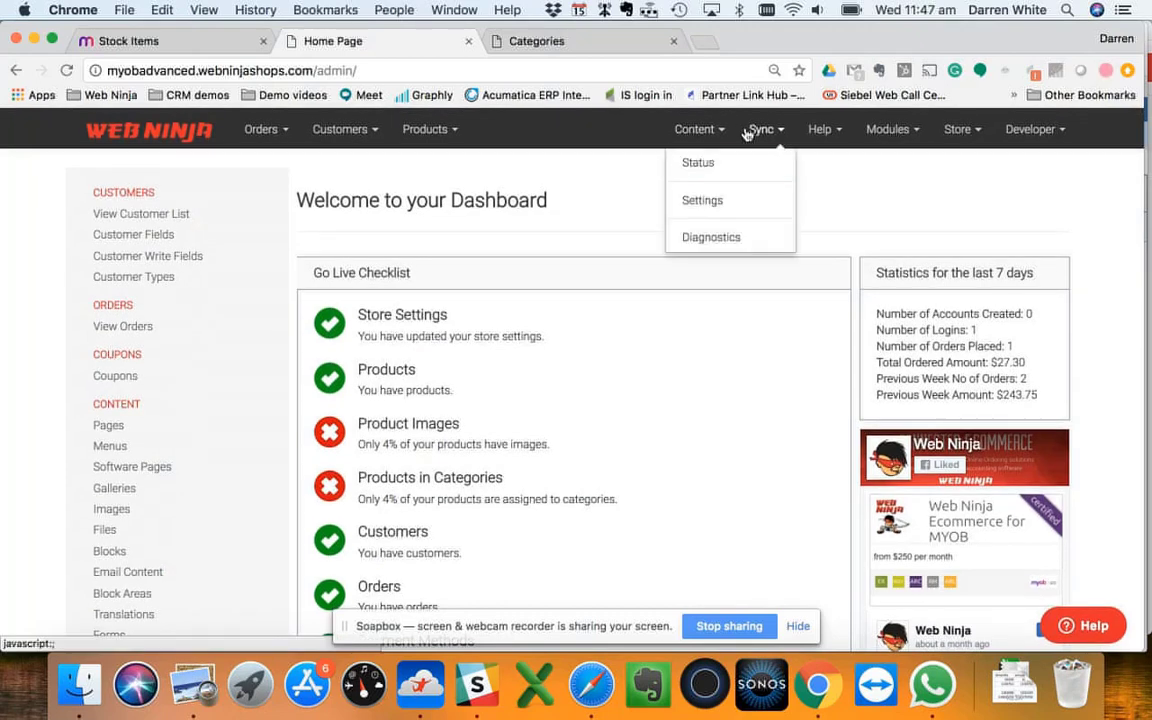
{"action": "left_click", "coordinate": [697, 198]}
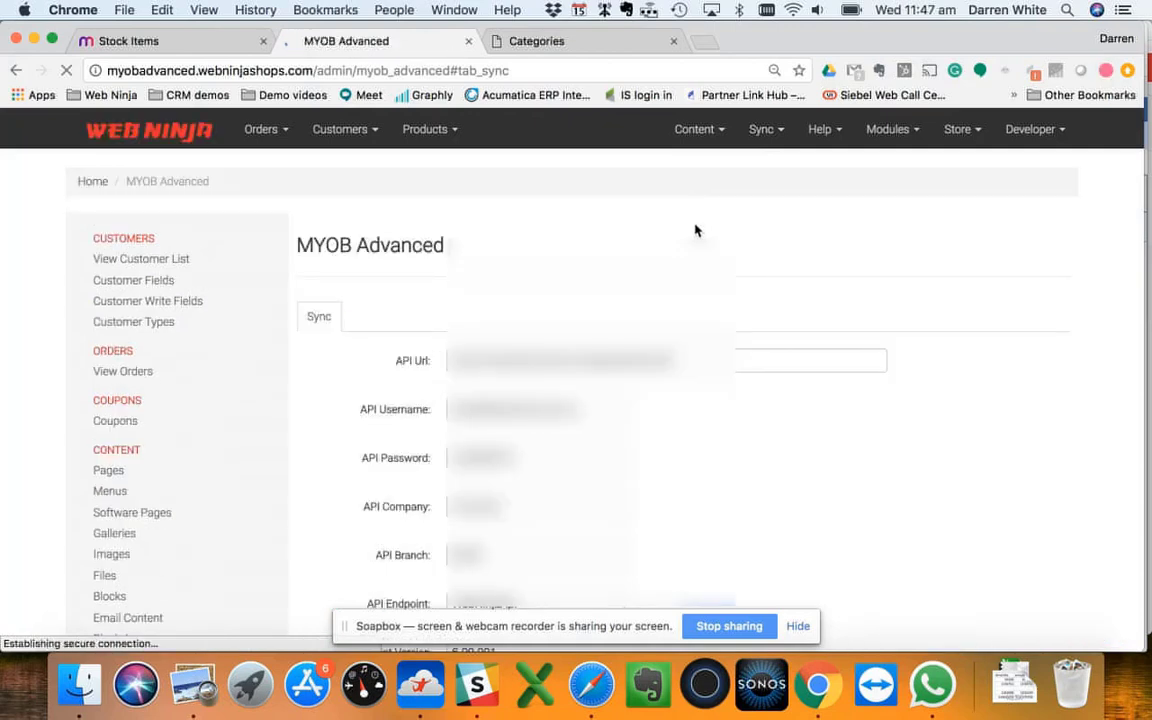
{"action": "scroll", "coordinate": [696, 300], "scroll_direction": "down", "scroll_amount": 1}
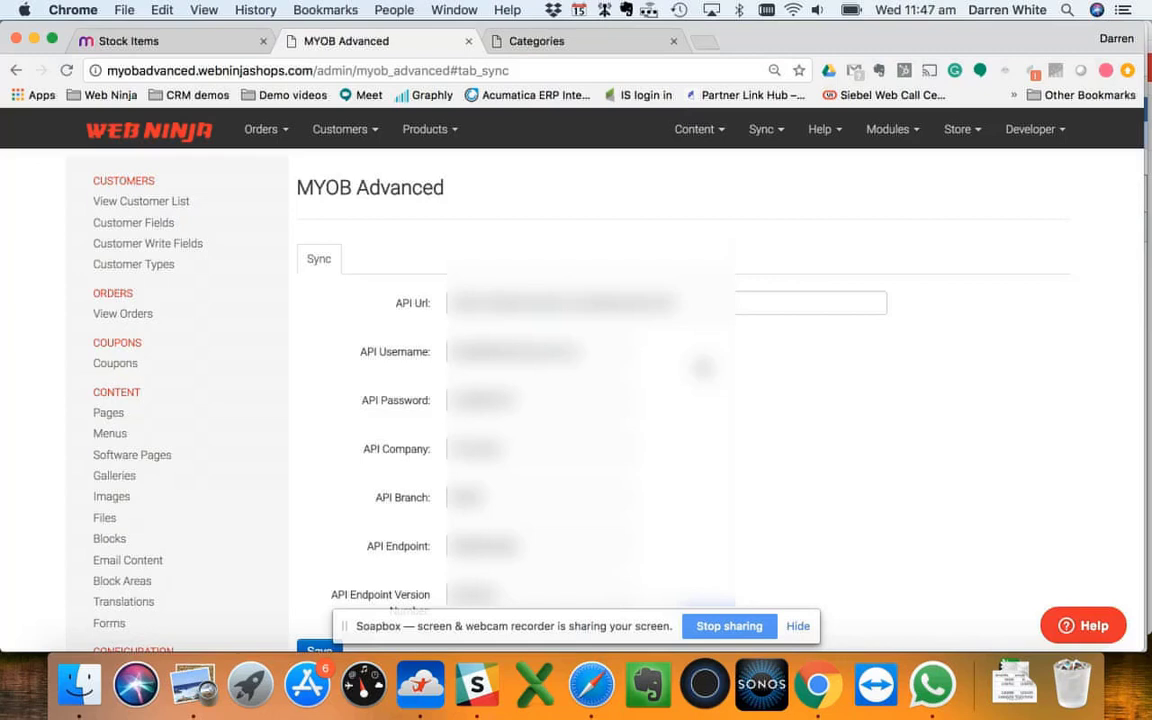
{"action": "scroll", "coordinate": [576, 400], "scroll_direction": "down", "scroll_amount": 2}
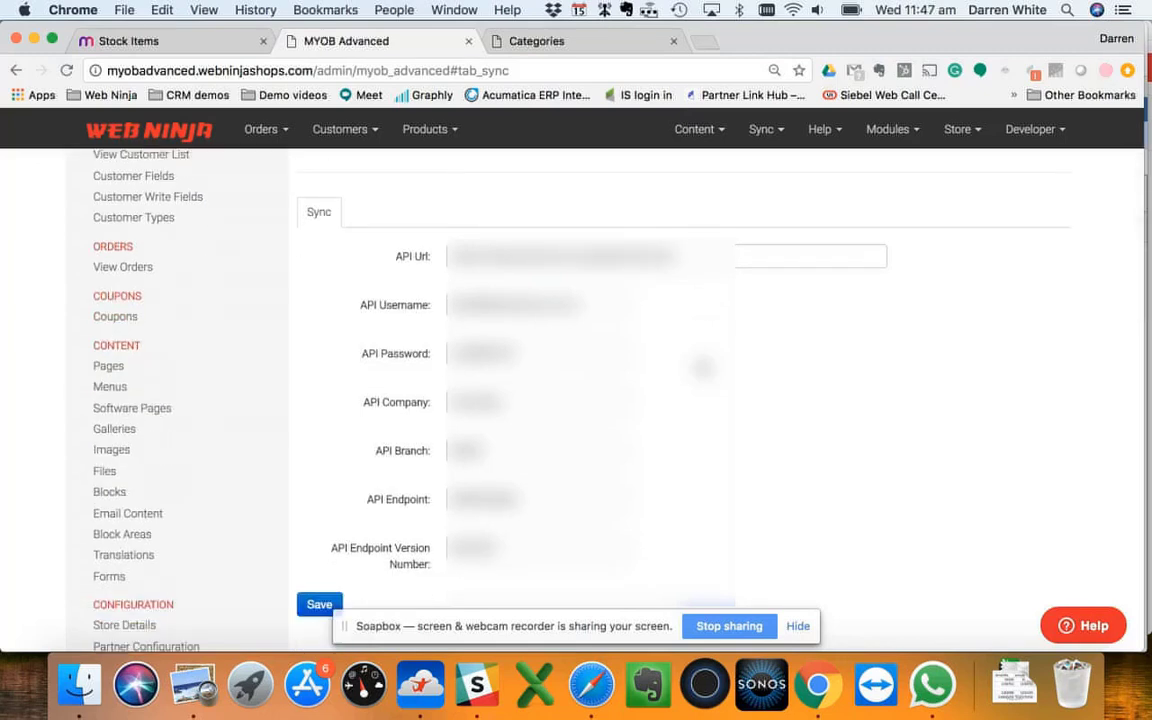
{"action": "scroll", "coordinate": [499, 185], "scroll_direction": "up", "scroll_amount": 3}
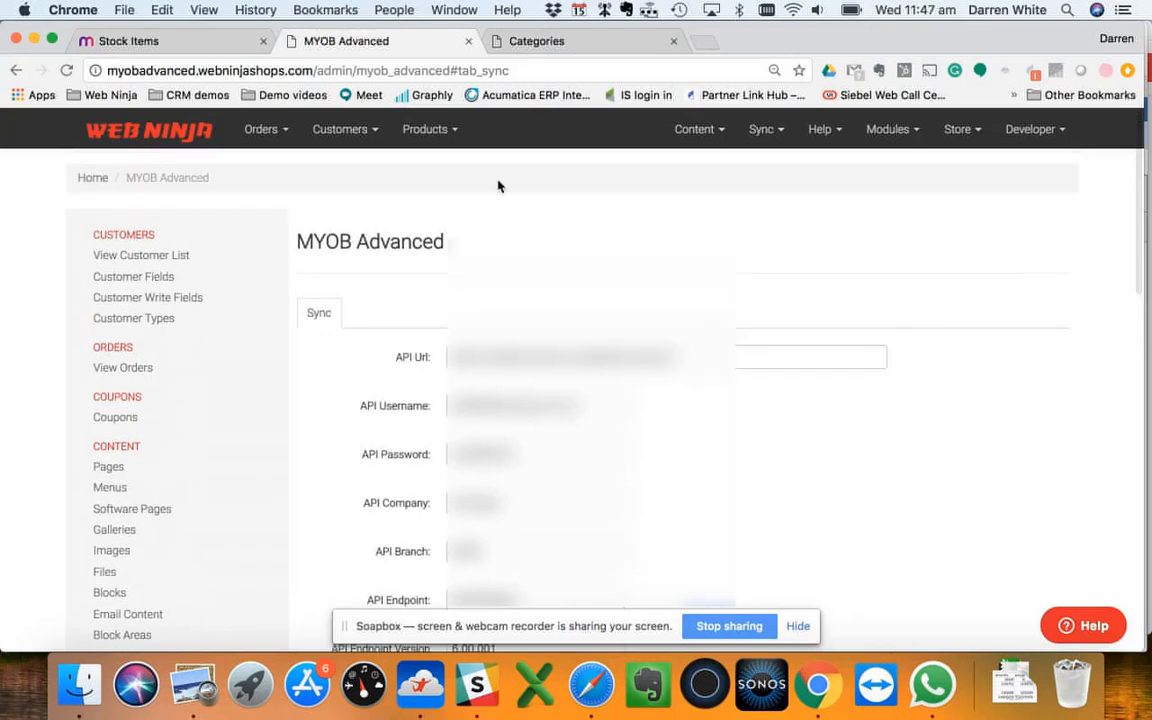
- Open the Product Sync Settings page in the Web Ninja admin site
{"action": "left_click", "coordinate": [426, 132]}
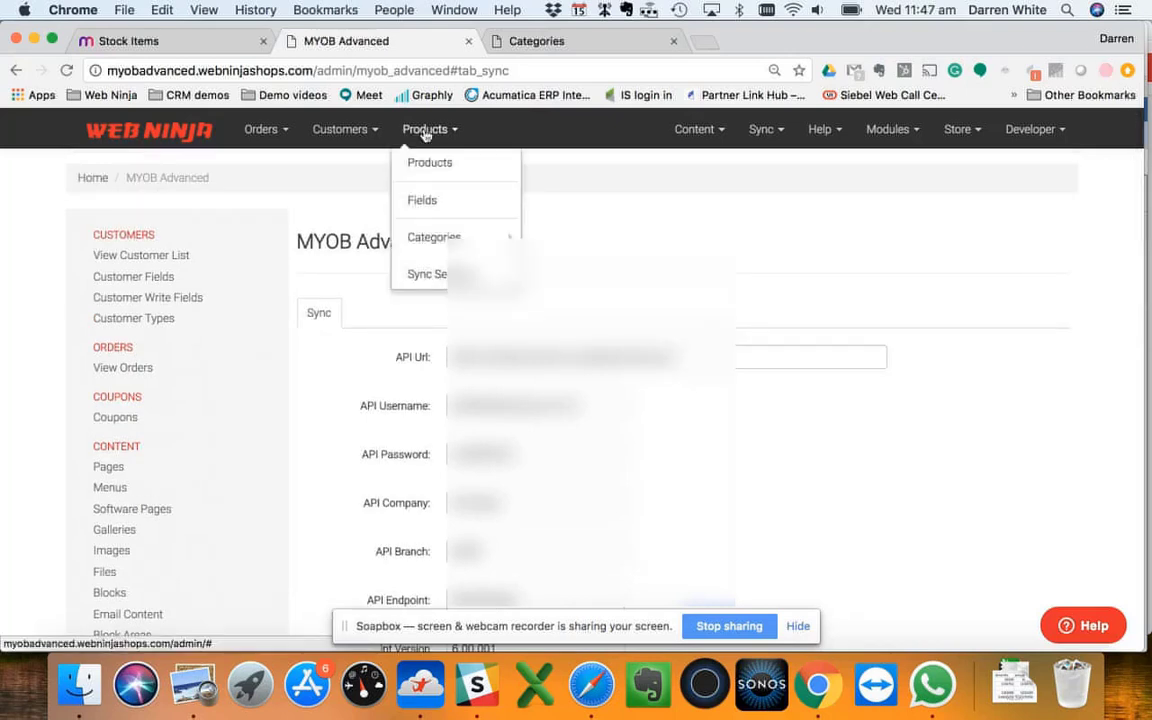
{"action": "left_click", "coordinate": [430, 276]}
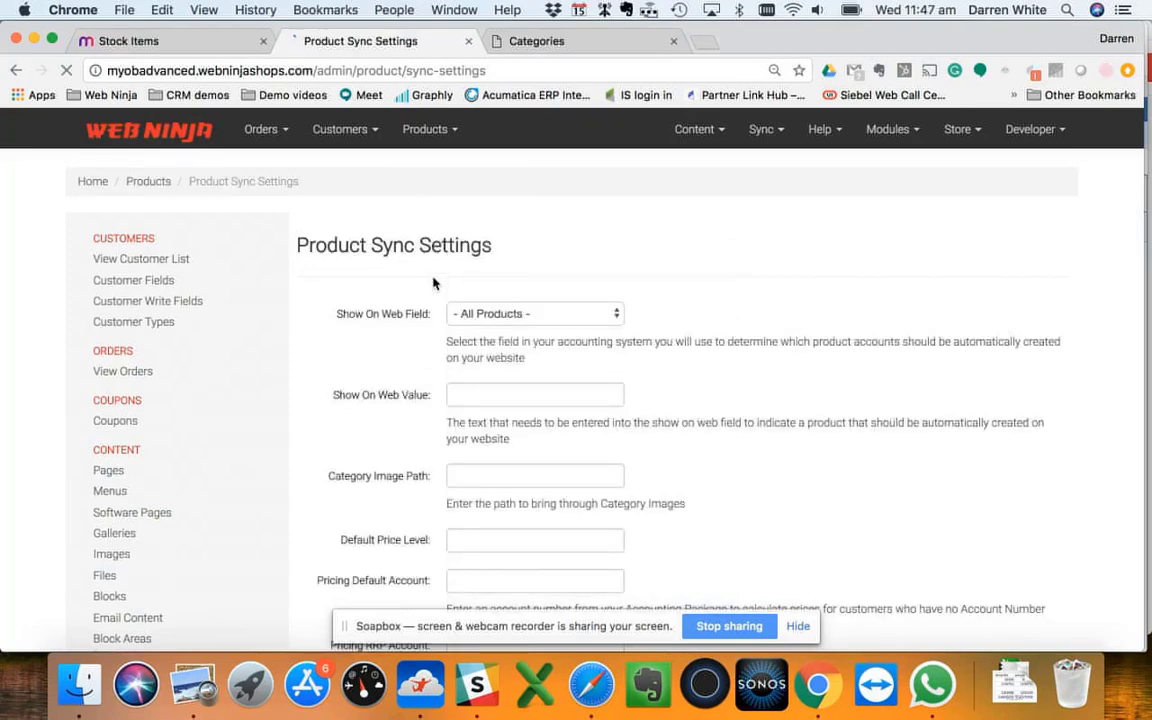
{"action": "scroll", "coordinate": [505, 272], "scroll_direction": "down", "scroll_amount": 1}
{"action": "scroll", "coordinate": [520, 278], "scroll_direction": "down", "scroll_amount": 1}
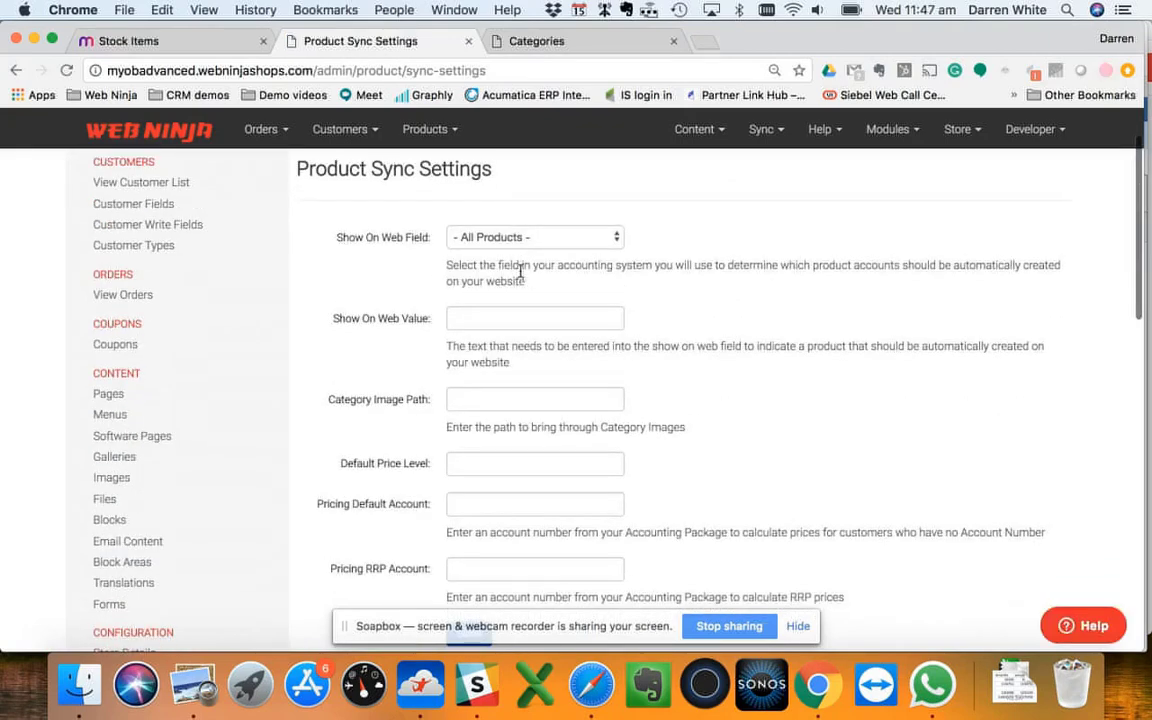
- Look through the MYOB Advanced fields and attributes offered for Show On Web Field, keeping All Products selected
{"action": "left_click", "coordinate": [474, 244]}
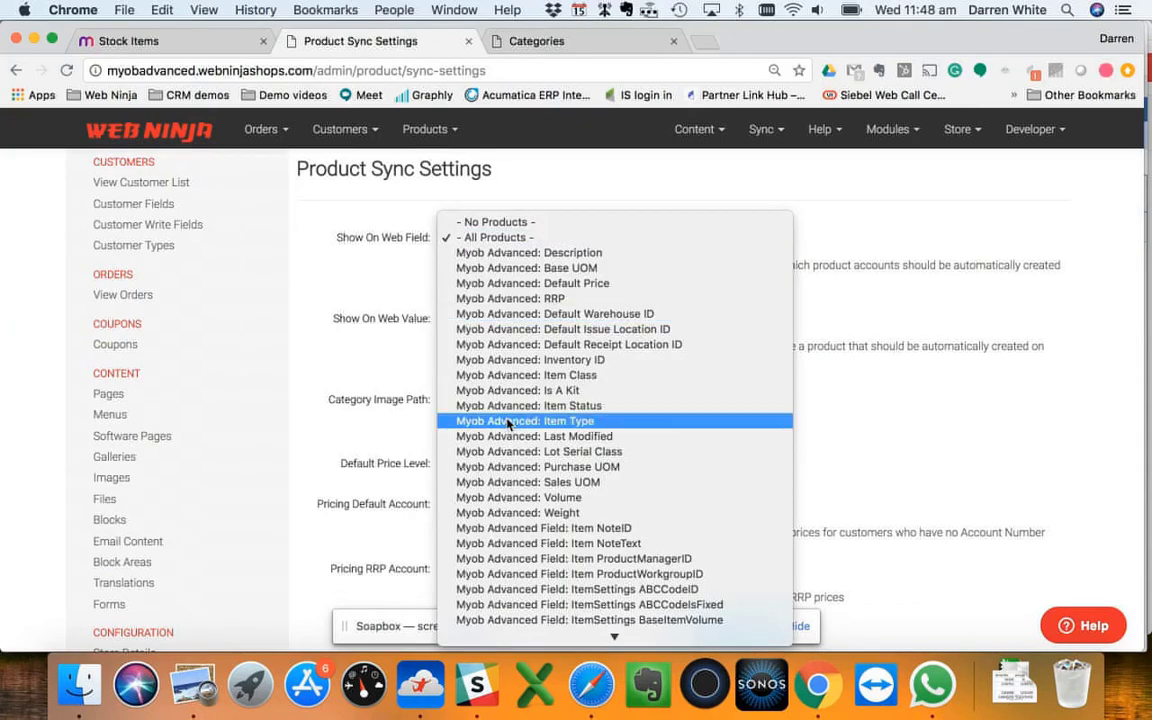
{"action": "scroll", "coordinate": [508, 425], "scroll_direction": "down", "scroll_amount": 10}
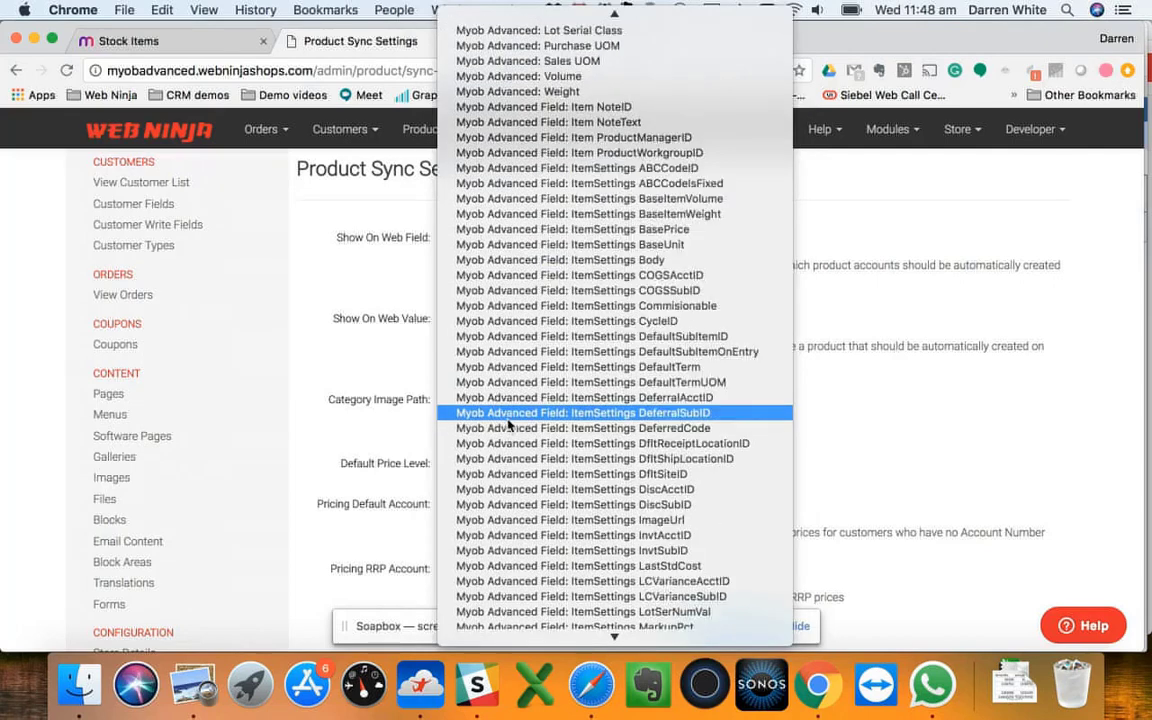
{"action": "scroll", "coordinate": [508, 422], "scroll_direction": "down", "scroll_amount": 10}
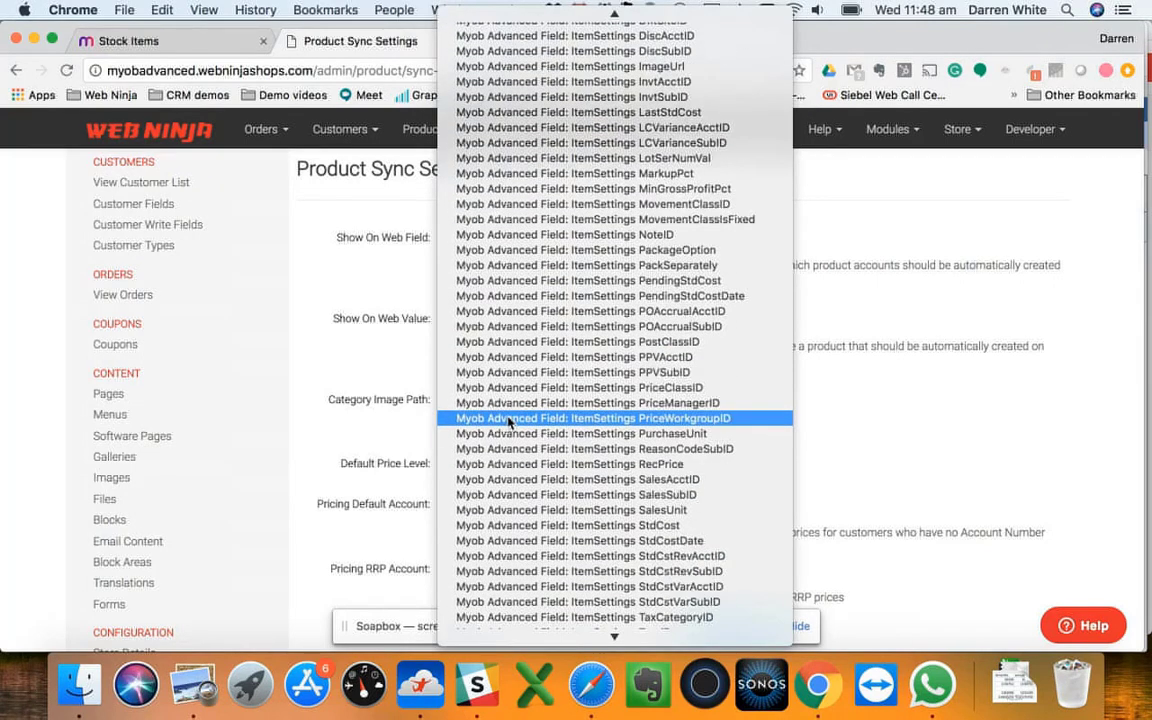
{"action": "scroll", "coordinate": [508, 422], "scroll_direction": "down", "scroll_amount": 3}
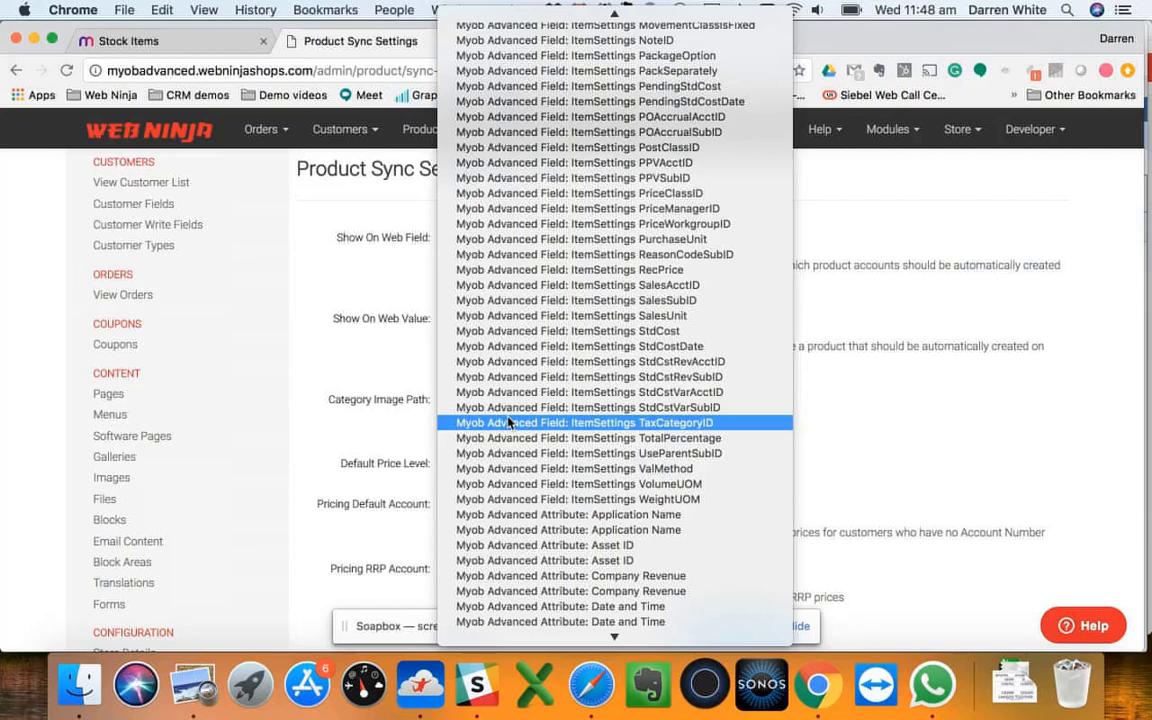
{"action": "scroll", "coordinate": [537, 505], "scroll_direction": "up", "scroll_amount": 4}
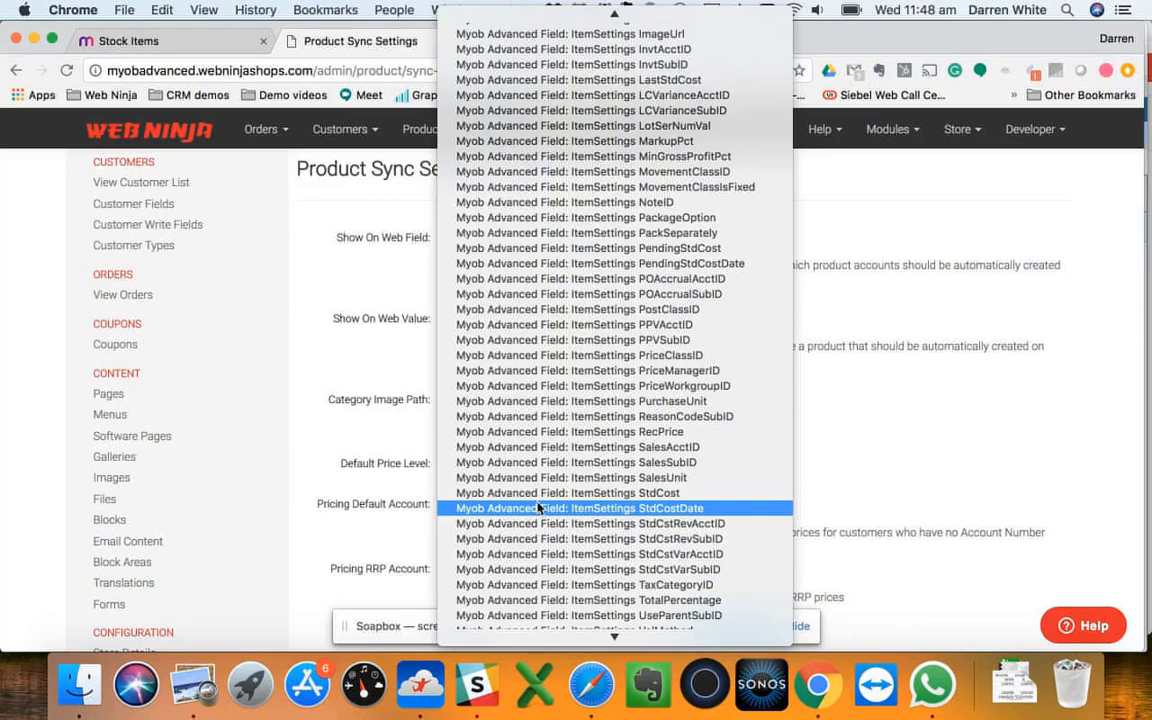
{"action": "left_click", "coordinate": [349, 333]}
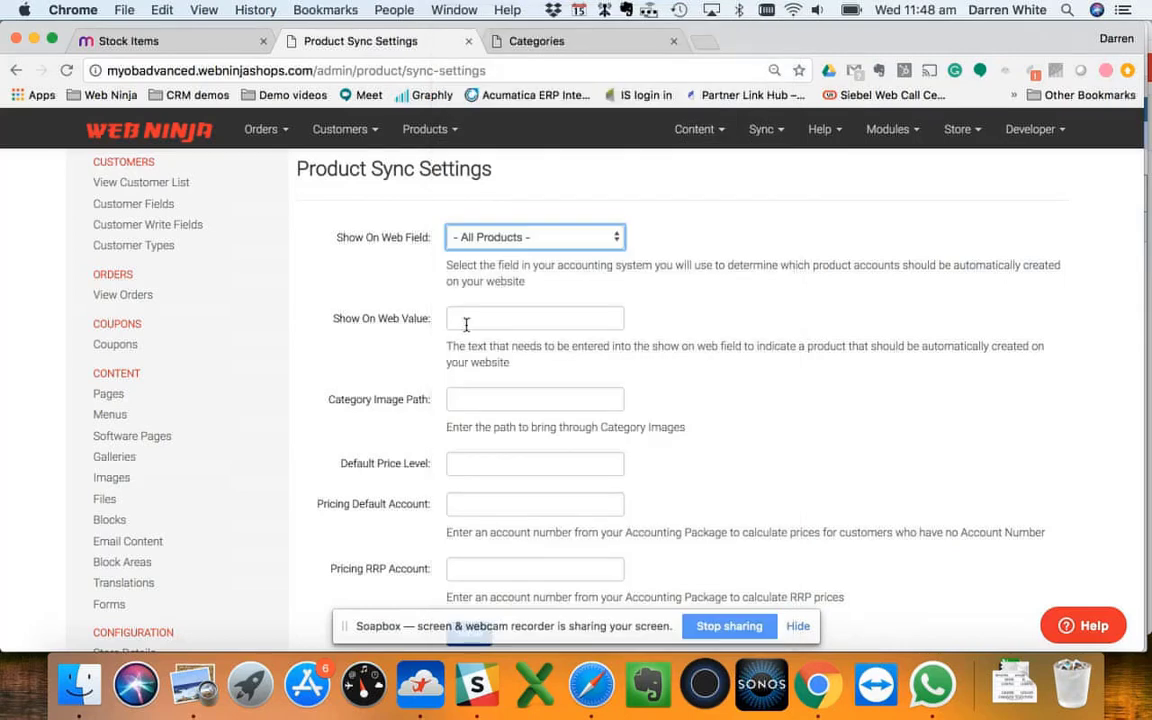
{"action": "left_click", "coordinate": [490, 240]}
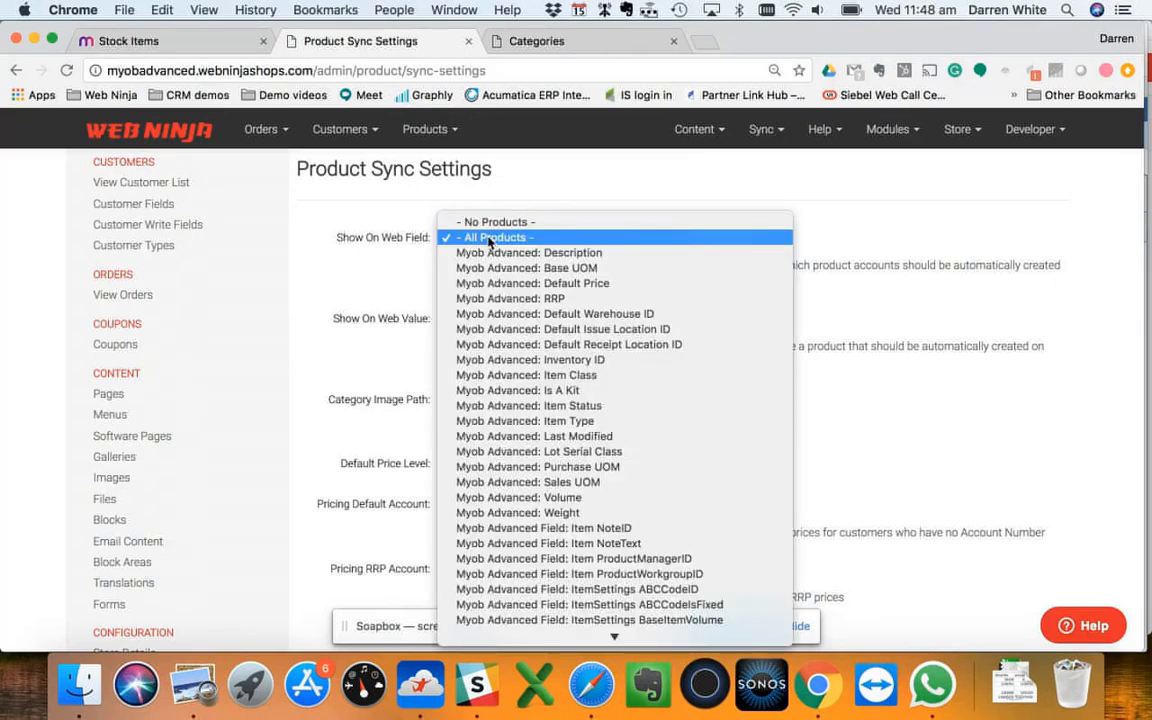
{"action": "left_click", "coordinate": [492, 240]}
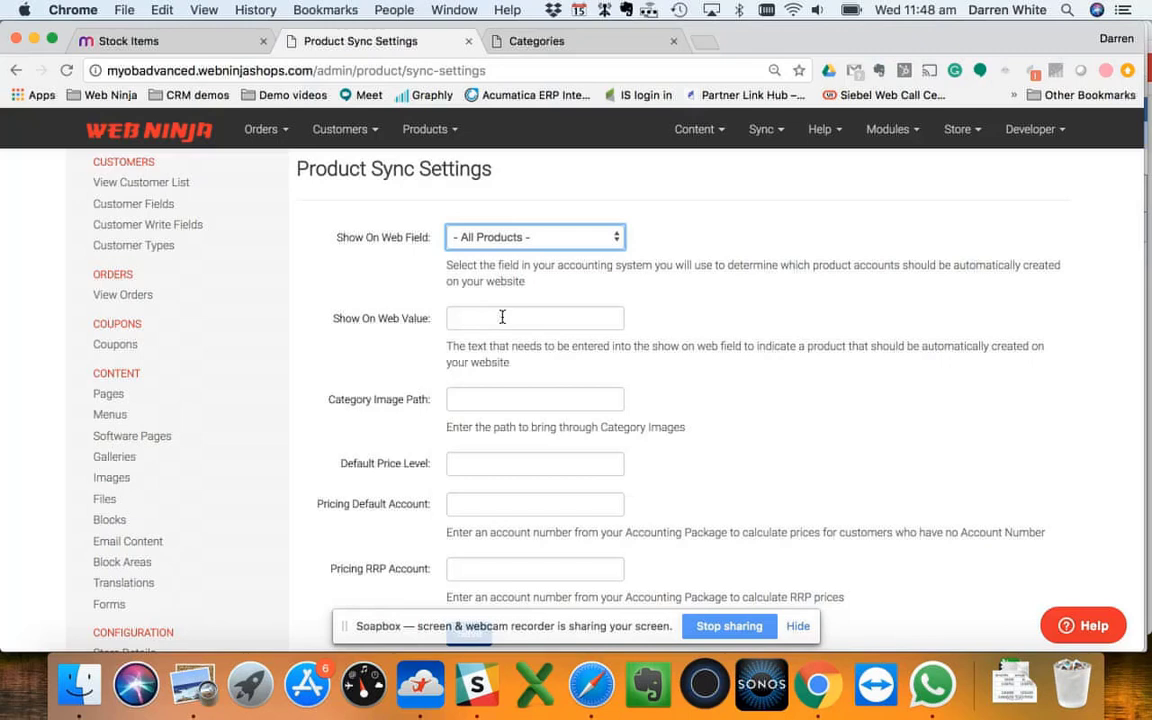
- Enter Y as the Show On Web Value and review the remaining category image and pricing fields
{"action": "left_click", "coordinate": [502, 317]}
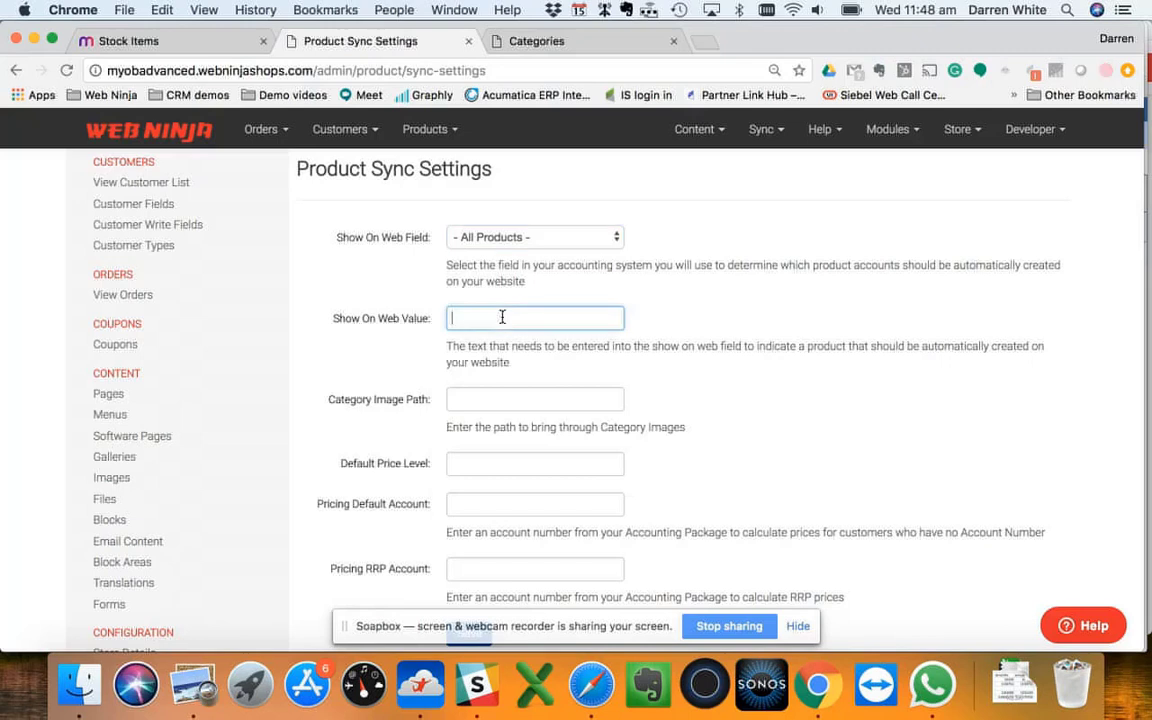
{"action": "type", "text": "Y"}
{"action": "scroll", "coordinate": [570, 352], "scroll_direction": "down", "scroll_amount": 1}
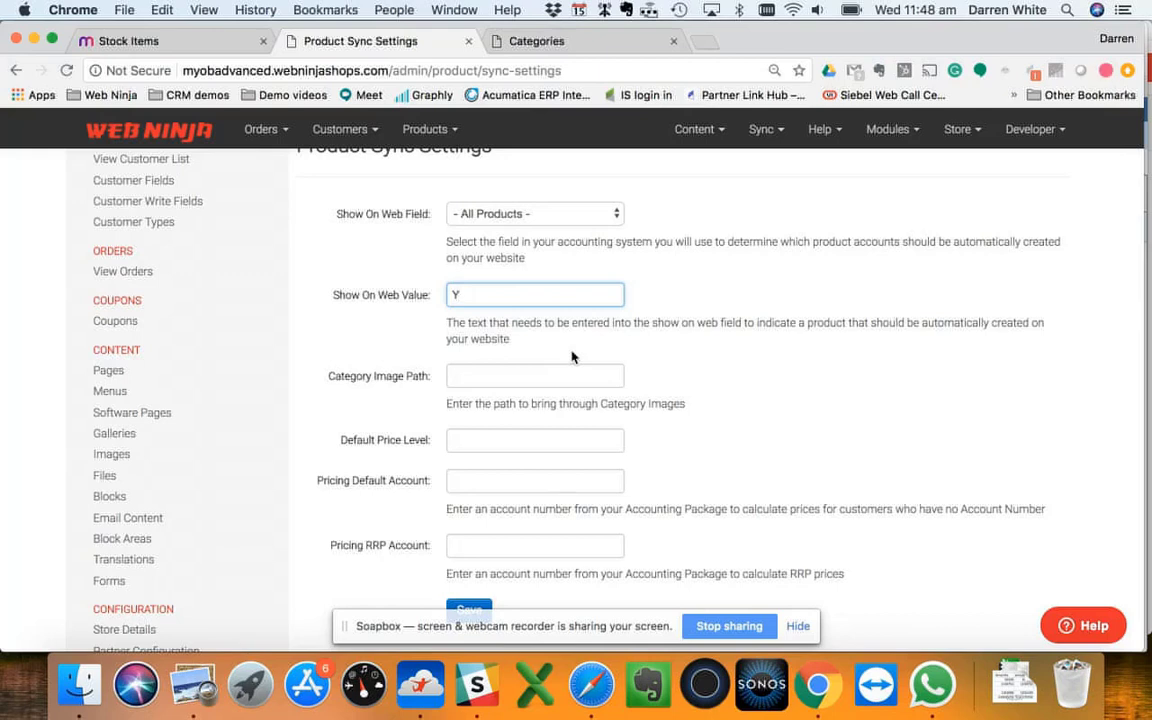
{"action": "scroll", "coordinate": [572, 357], "scroll_direction": "down", "scroll_amount": 3}
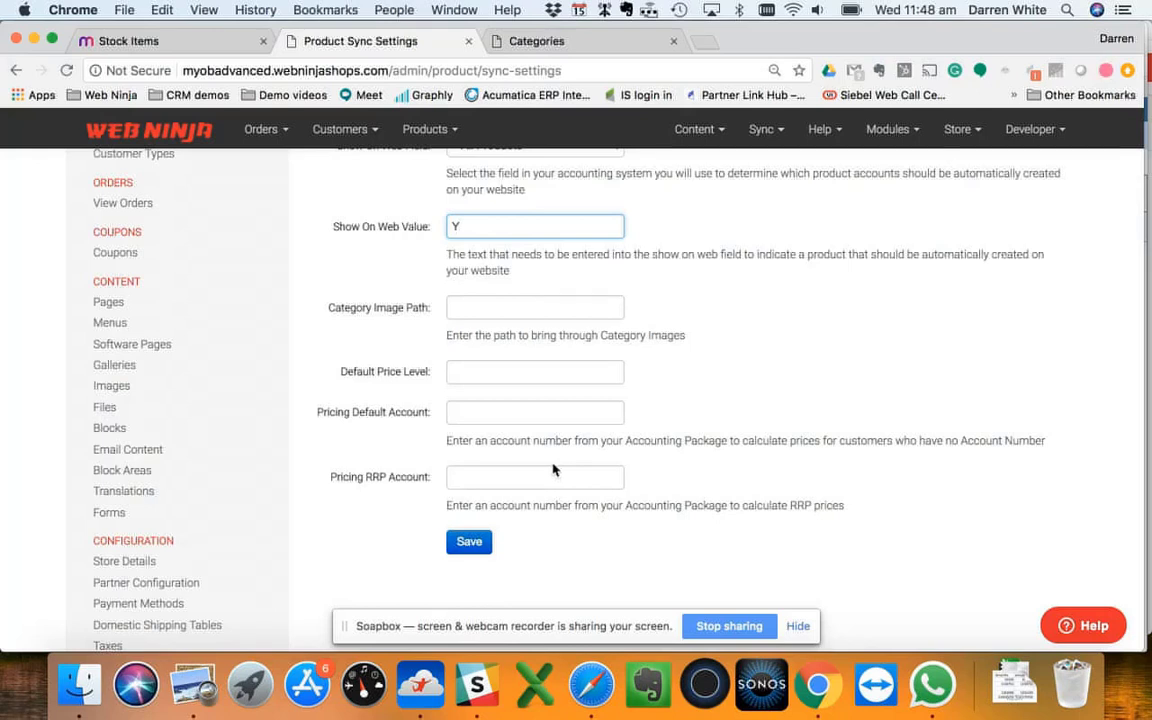
{"action": "scroll", "coordinate": [553, 469], "scroll_direction": "up", "scroll_amount": 1}
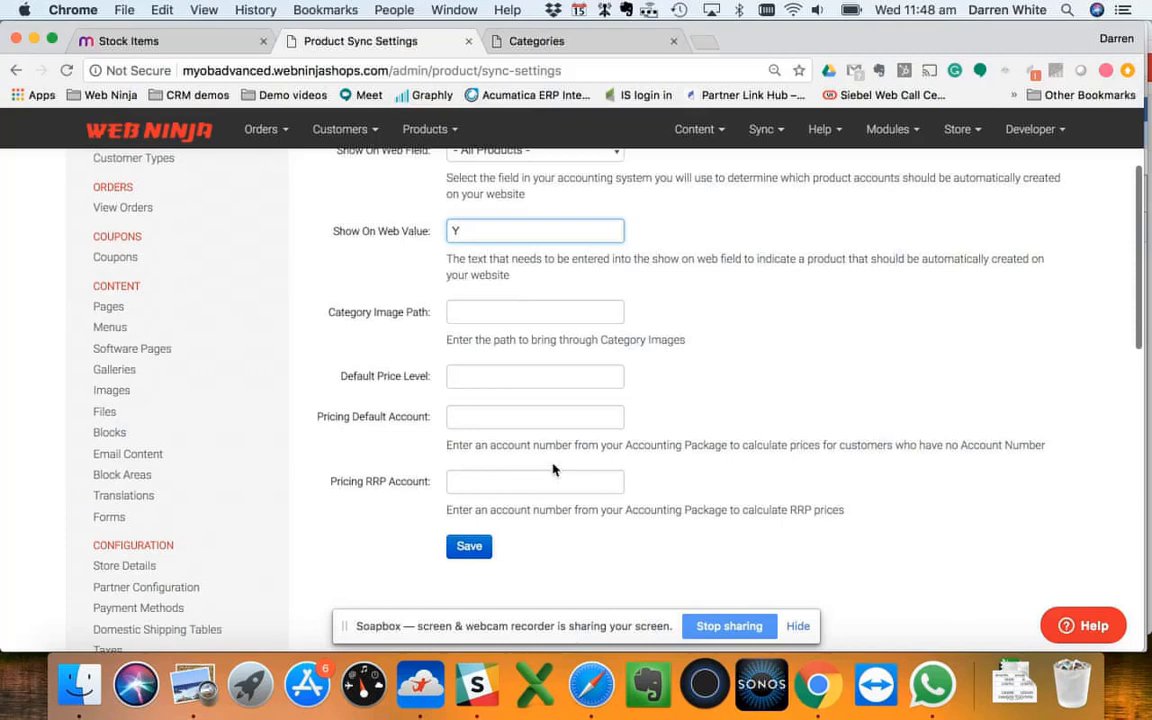
{"action": "scroll", "coordinate": [553, 469], "scroll_direction": "up", "scroll_amount": 3}
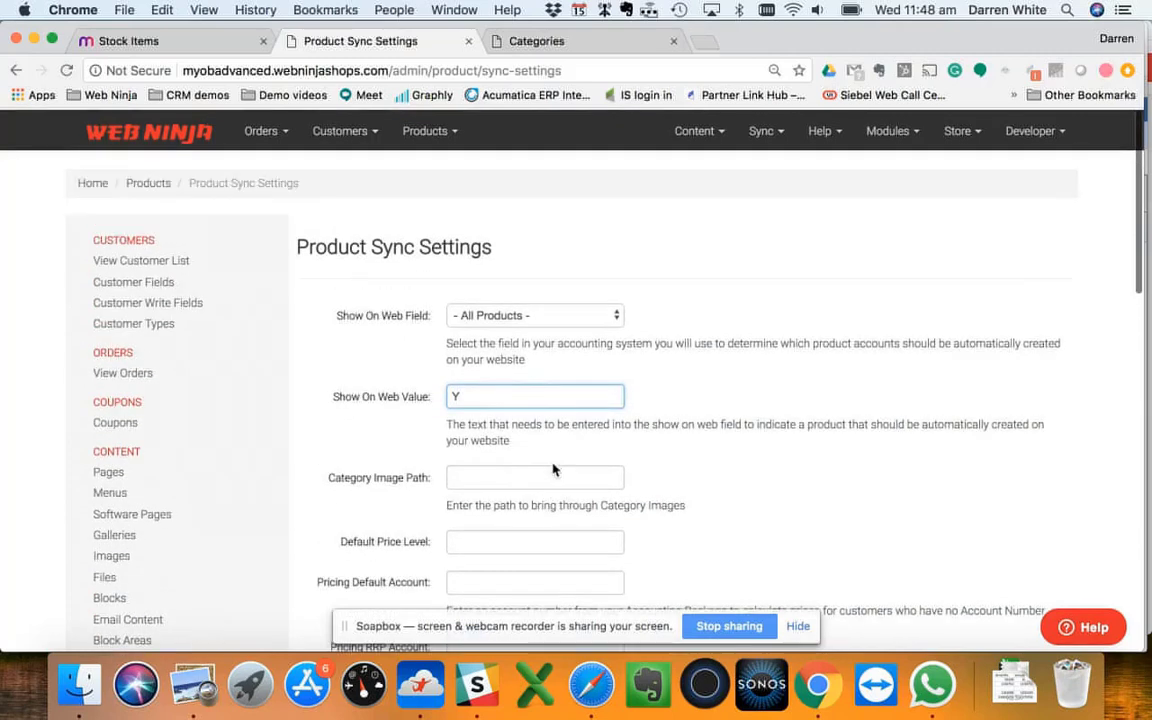
- Open Customer Sync Settings and look through the MYOB Advanced fields offered for Show On Web Field, keeping All Customers selected
{"action": "left_click", "coordinate": [343, 137]}
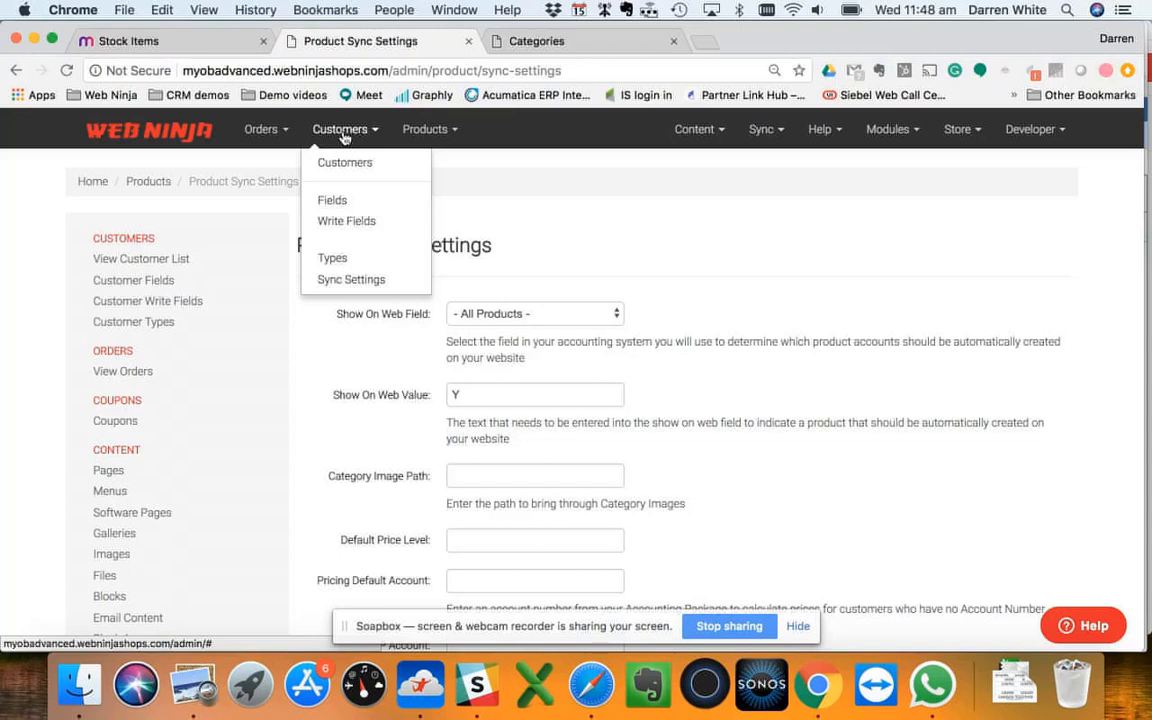
{"action": "left_click", "coordinate": [367, 279]}
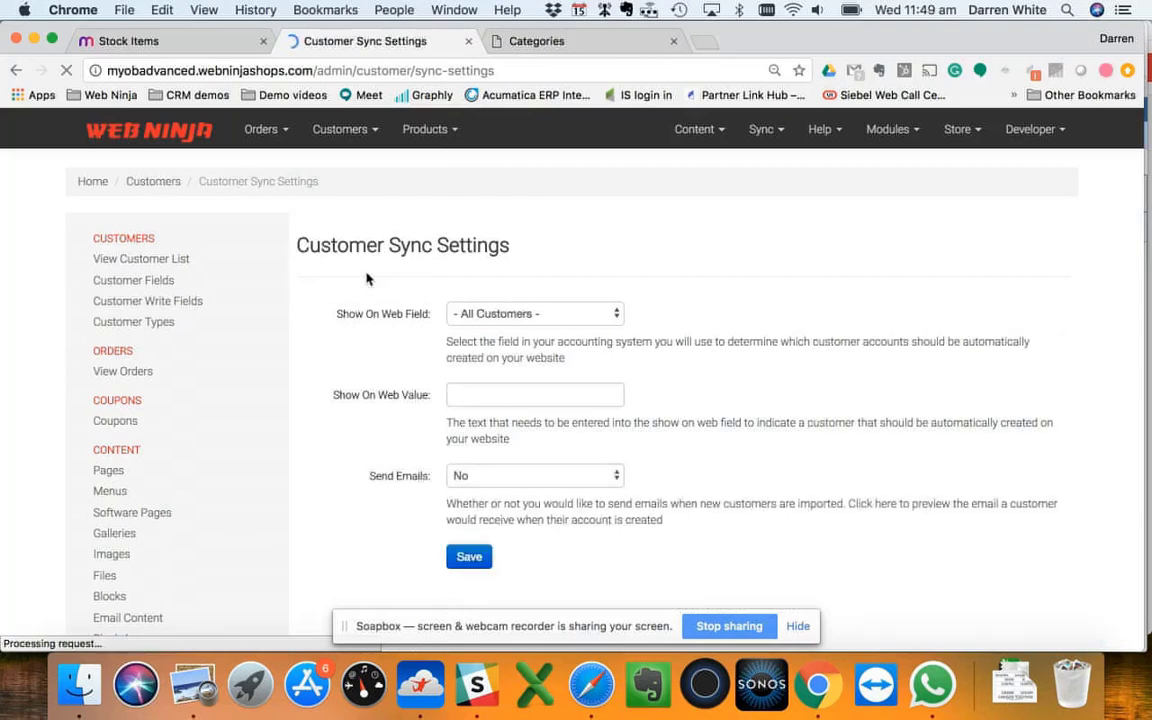
{"action": "left_click", "coordinate": [475, 312]}
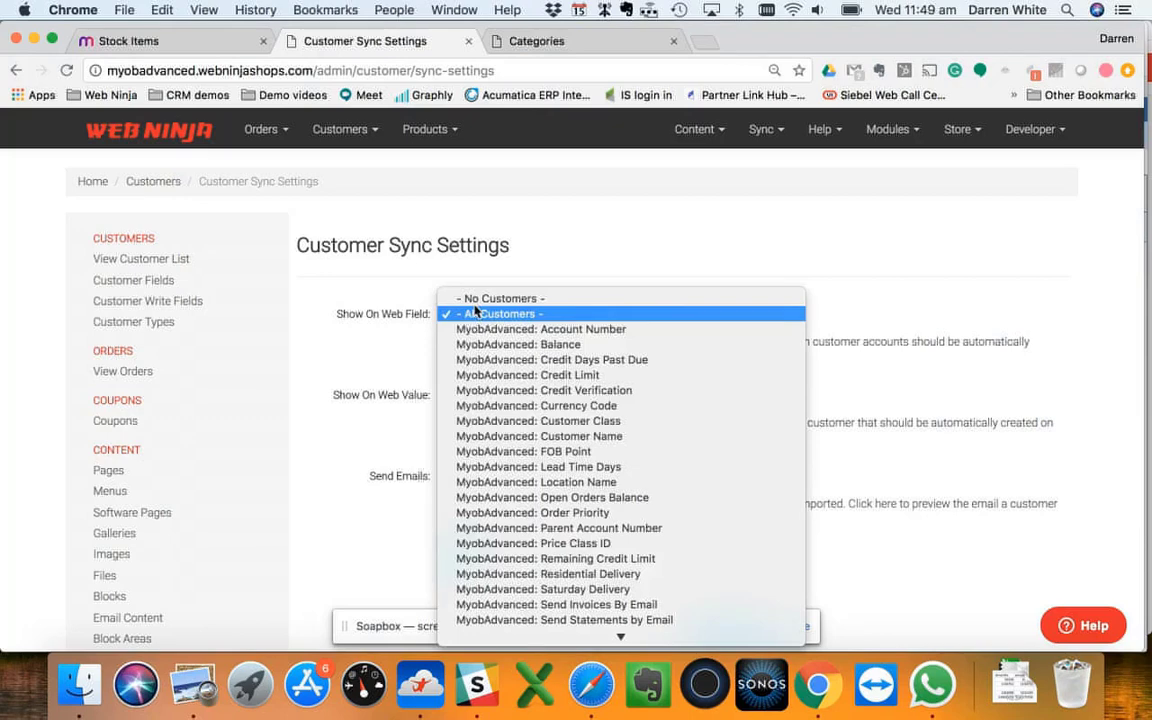
{"action": "scroll", "coordinate": [505, 490], "scroll_direction": "down", "scroll_amount": 8}
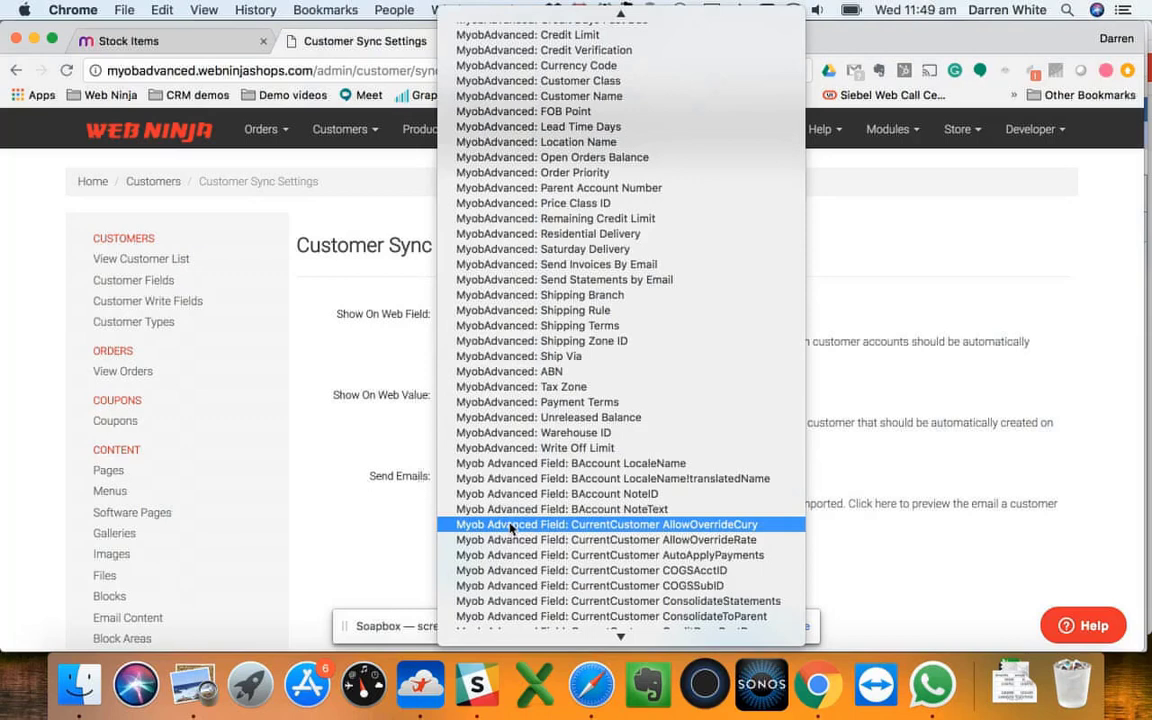
{"action": "scroll", "coordinate": [510, 528], "scroll_direction": "up", "scroll_amount": 2}
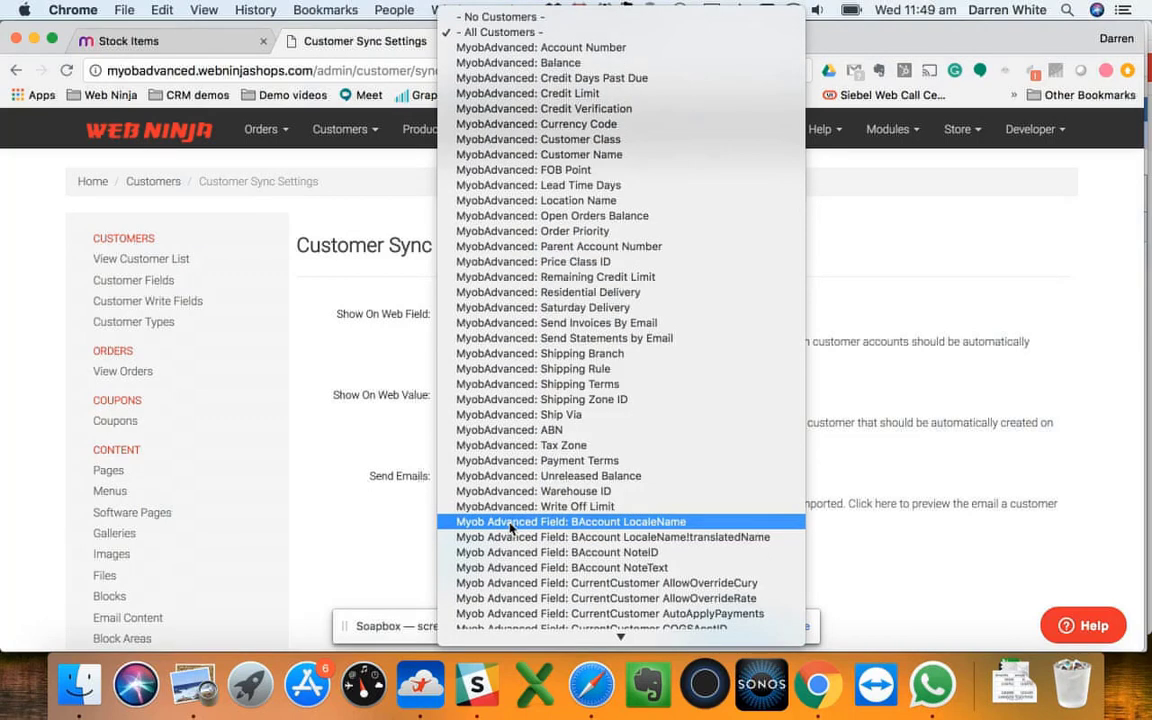
{"action": "left_click", "coordinate": [313, 335]}
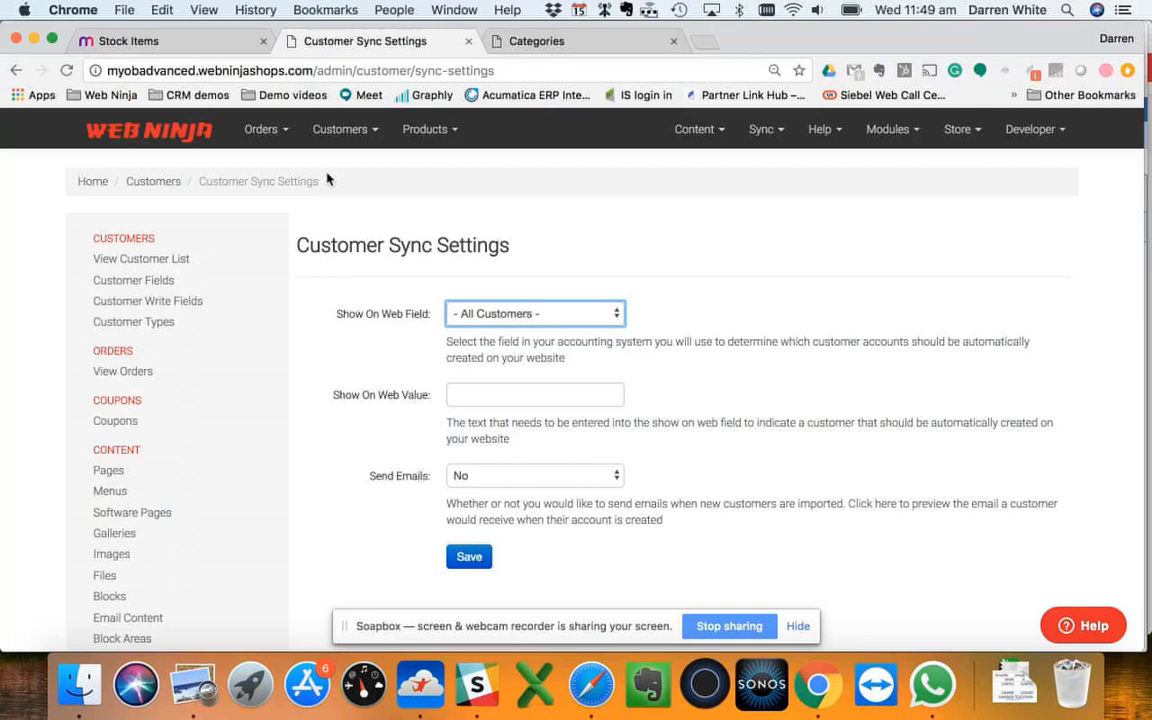
- Open the order sync settings and glance over the MYOB Advanced connection fields
{"action": "left_click", "coordinate": [260, 131]}
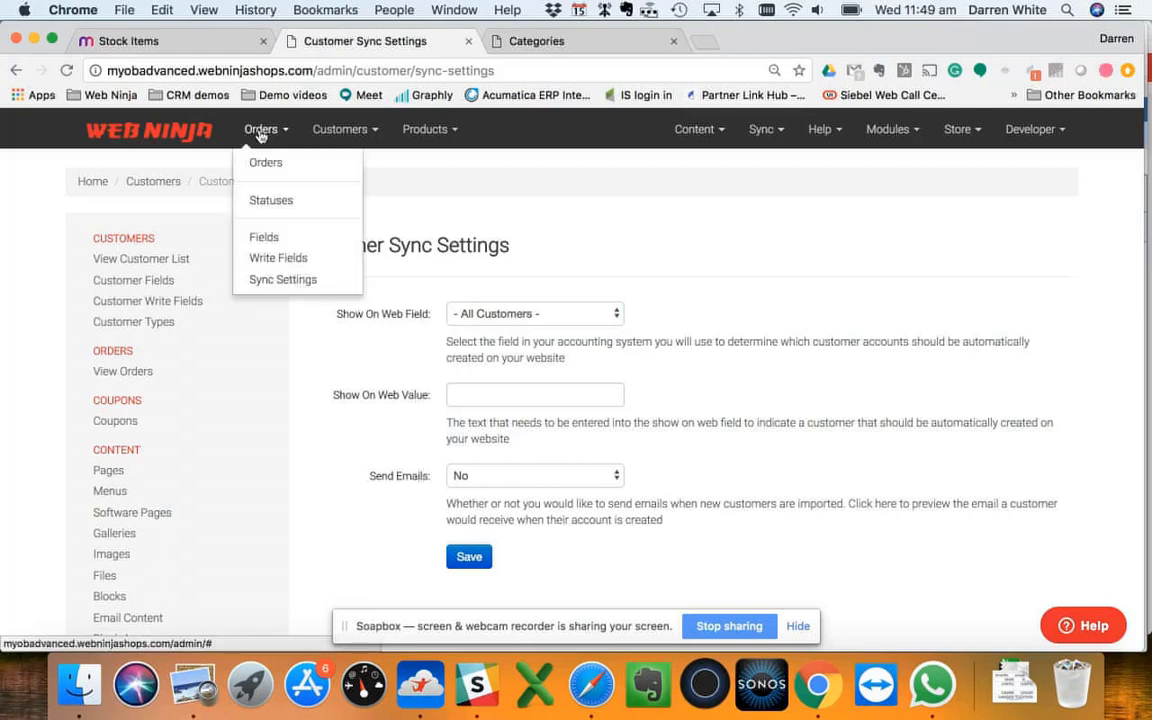
{"action": "left_click", "coordinate": [279, 280]}
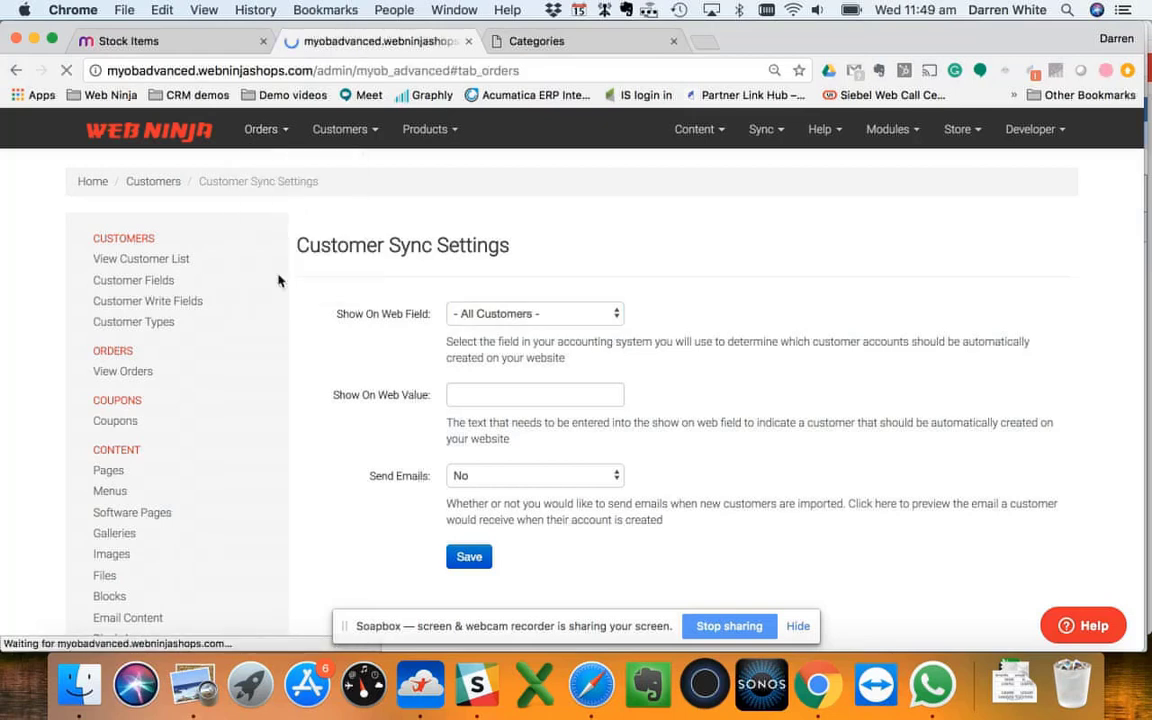
{"action": "scroll", "coordinate": [445, 346], "scroll_direction": "down", "scroll_amount": 1}
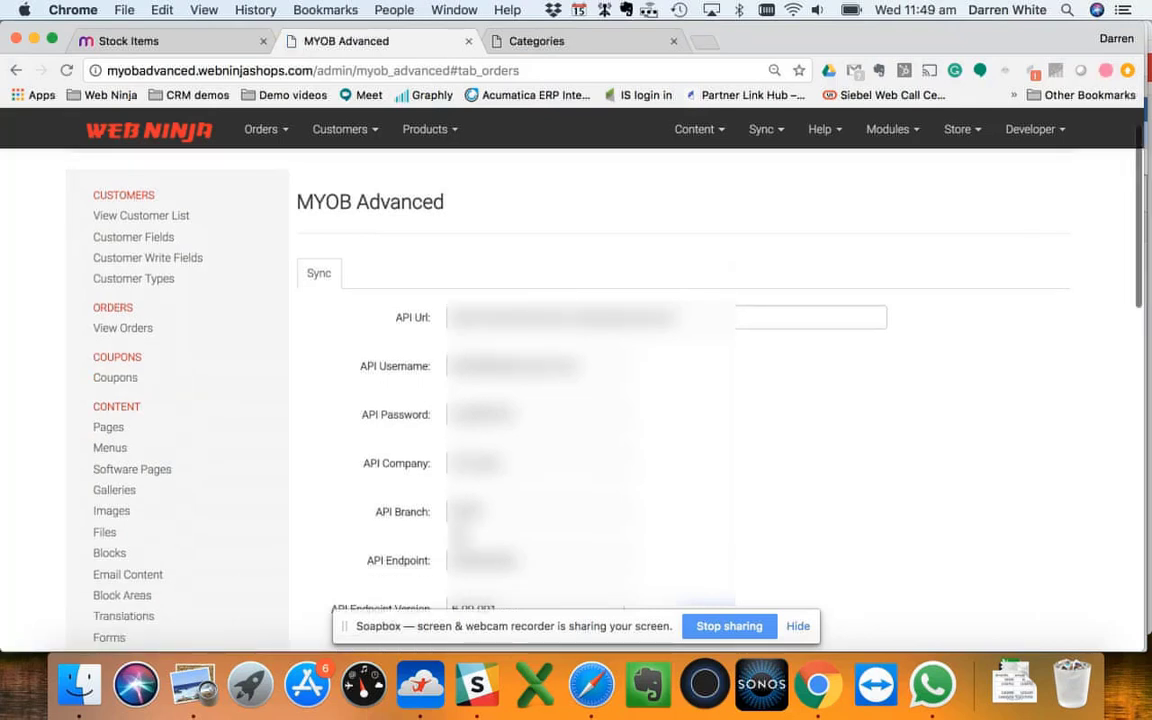
{"action": "scroll", "coordinate": [600, 400], "scroll_direction": "up", "scroll_amount": 1}
- Open the Order Write Fields page and review the header field mappings, including the options offered for External Reference
{"action": "left_click", "coordinate": [262, 129]}
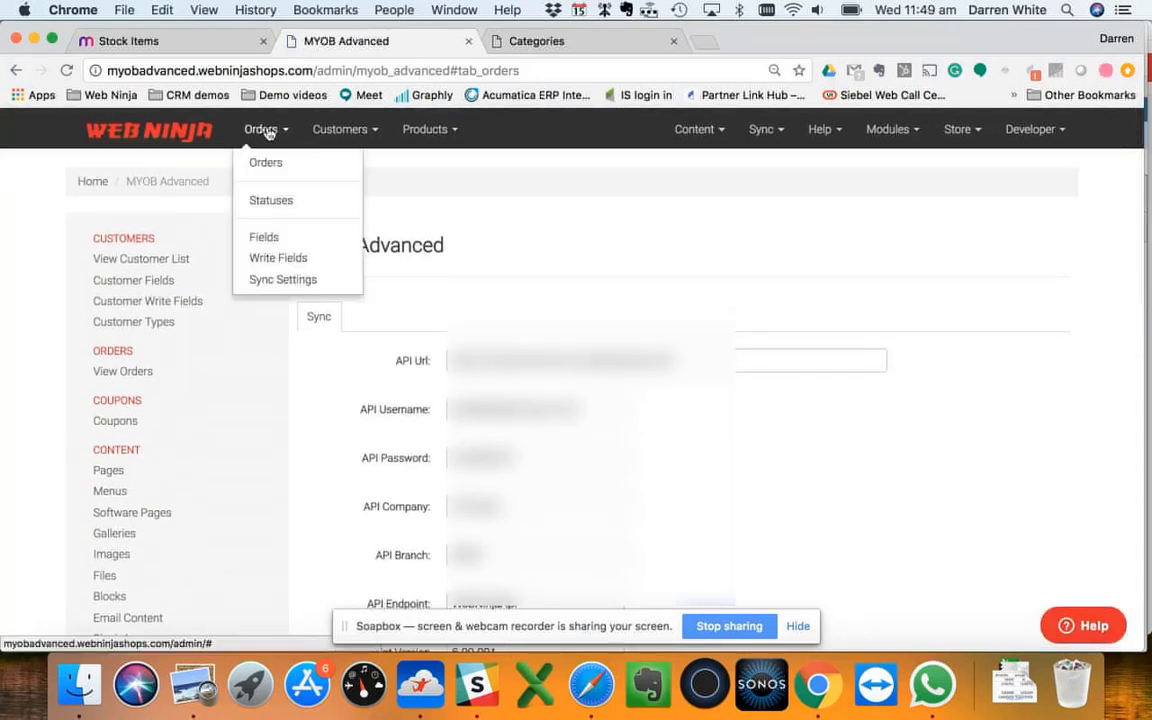
{"action": "left_click", "coordinate": [275, 259]}
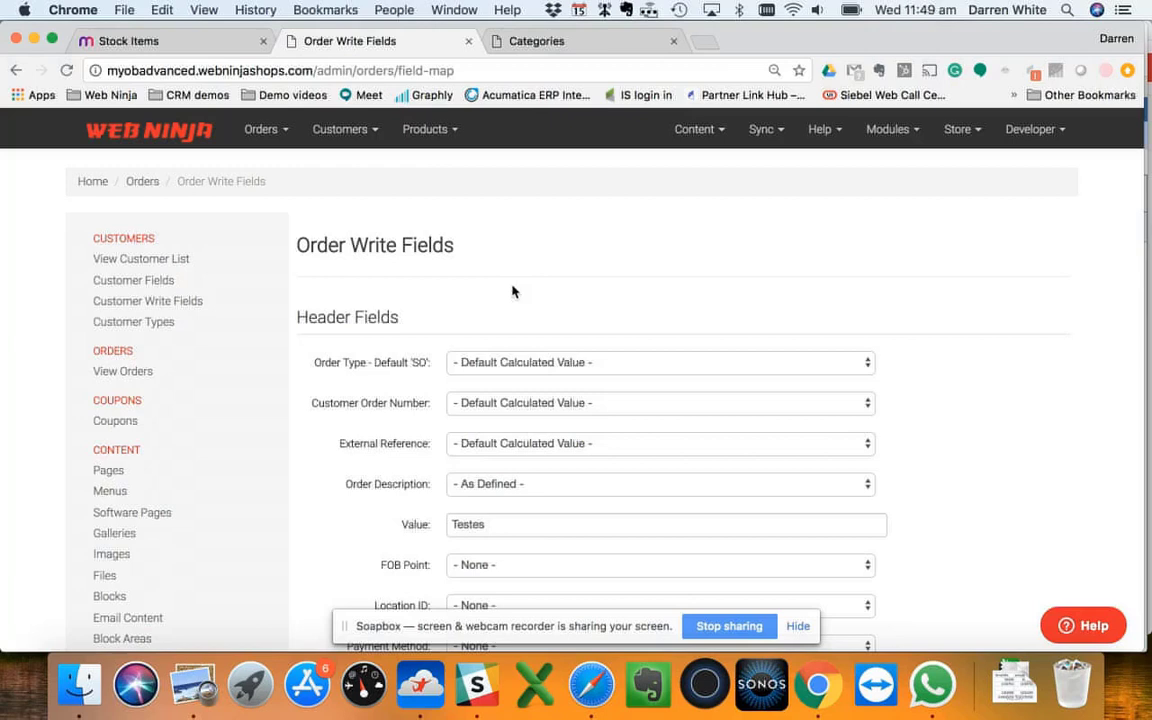
{"action": "scroll", "coordinate": [320, 378], "scroll_direction": "down", "scroll_amount": 2}
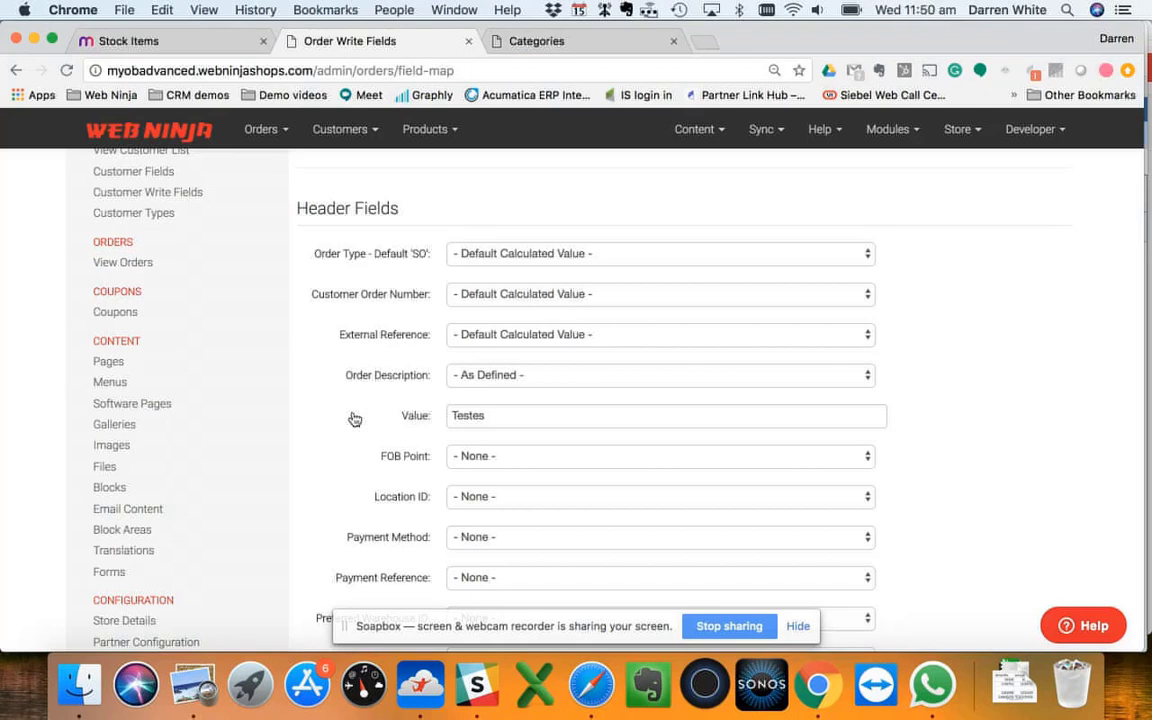
{"action": "scroll", "coordinate": [353, 418], "scroll_direction": "down", "scroll_amount": 2}
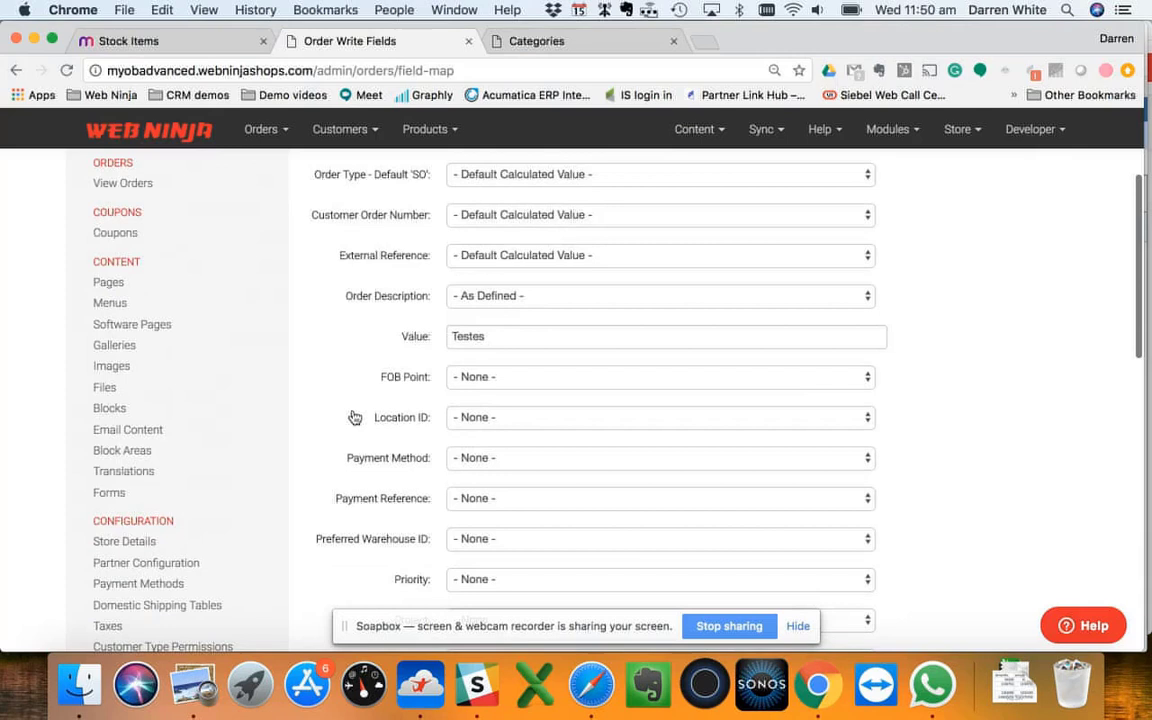
{"action": "scroll", "coordinate": [353, 416], "scroll_direction": "up", "scroll_amount": 2}
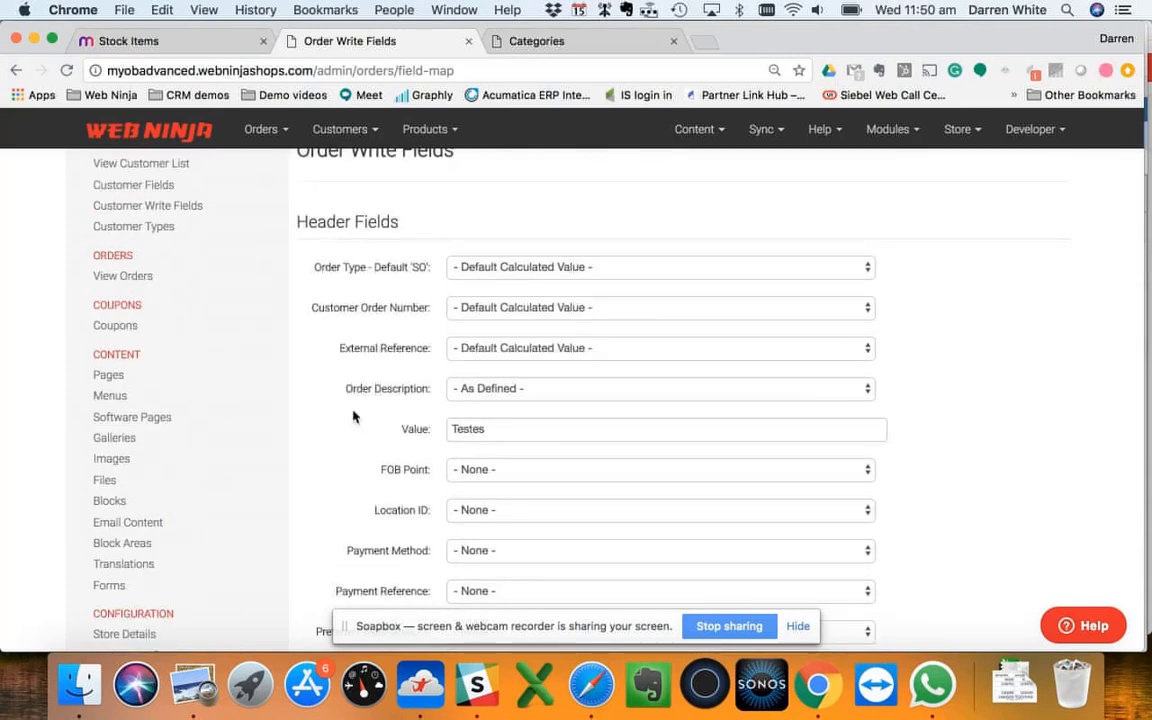
{"action": "left_click", "coordinate": [516, 348]}
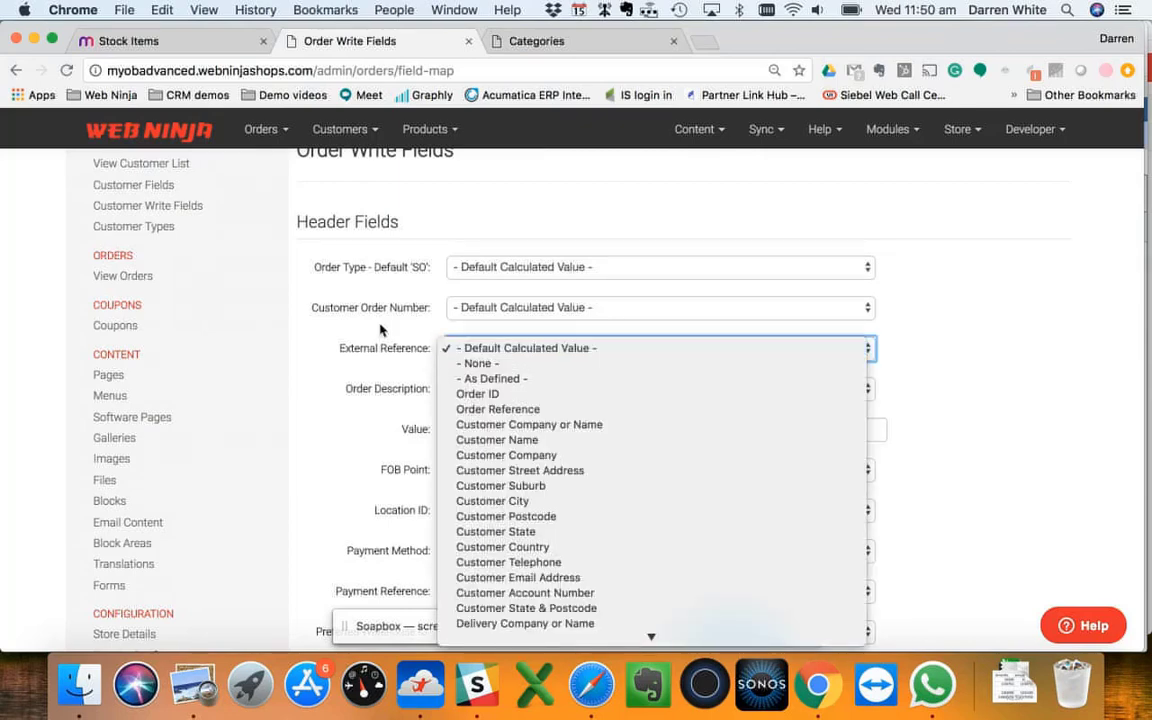
{"action": "left_click", "coordinate": [344, 297]}
{"action": "scroll", "coordinate": [344, 297], "scroll_direction": "up", "scroll_amount": 2}
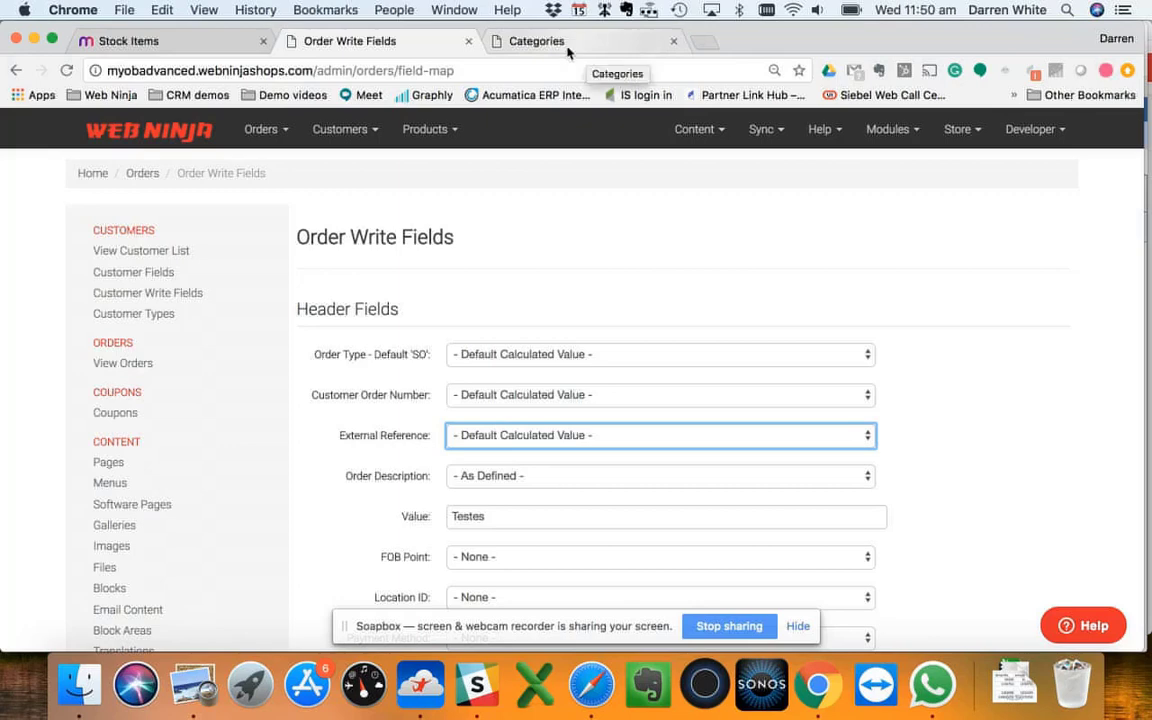
- Switch to the web store and review the account, order, invoice and quote options on the My Account page
{"action": "left_click", "coordinate": [132, 46]}
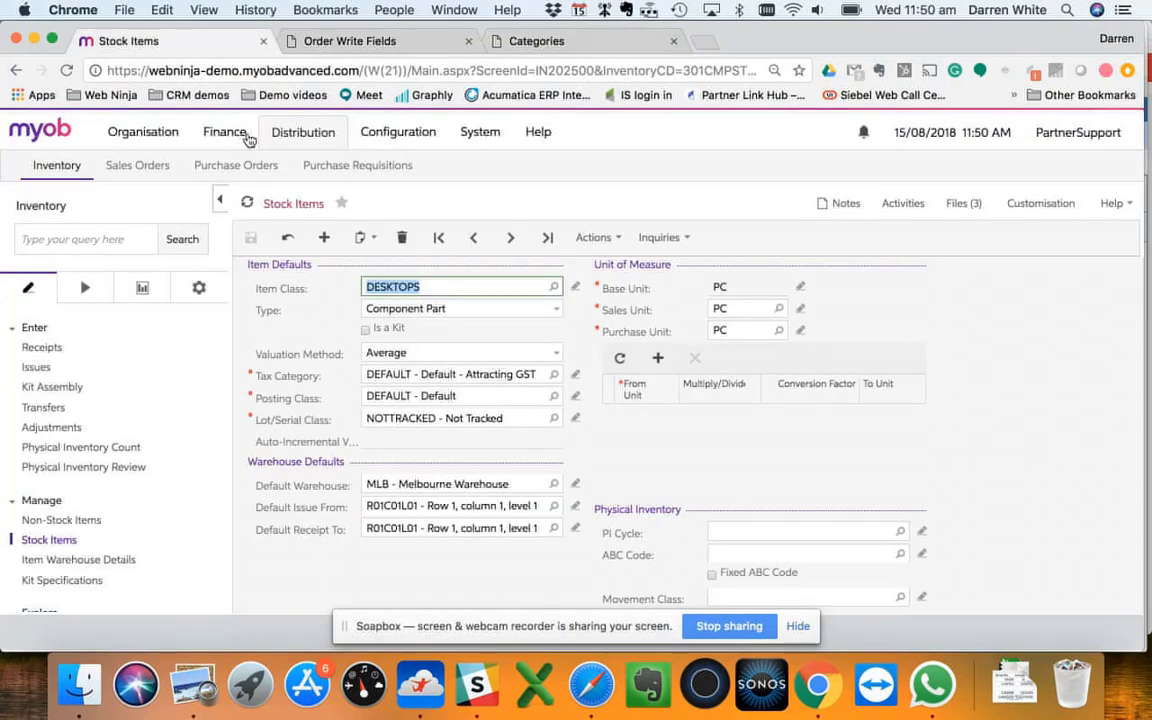
{"action": "left_click", "coordinate": [535, 47]}
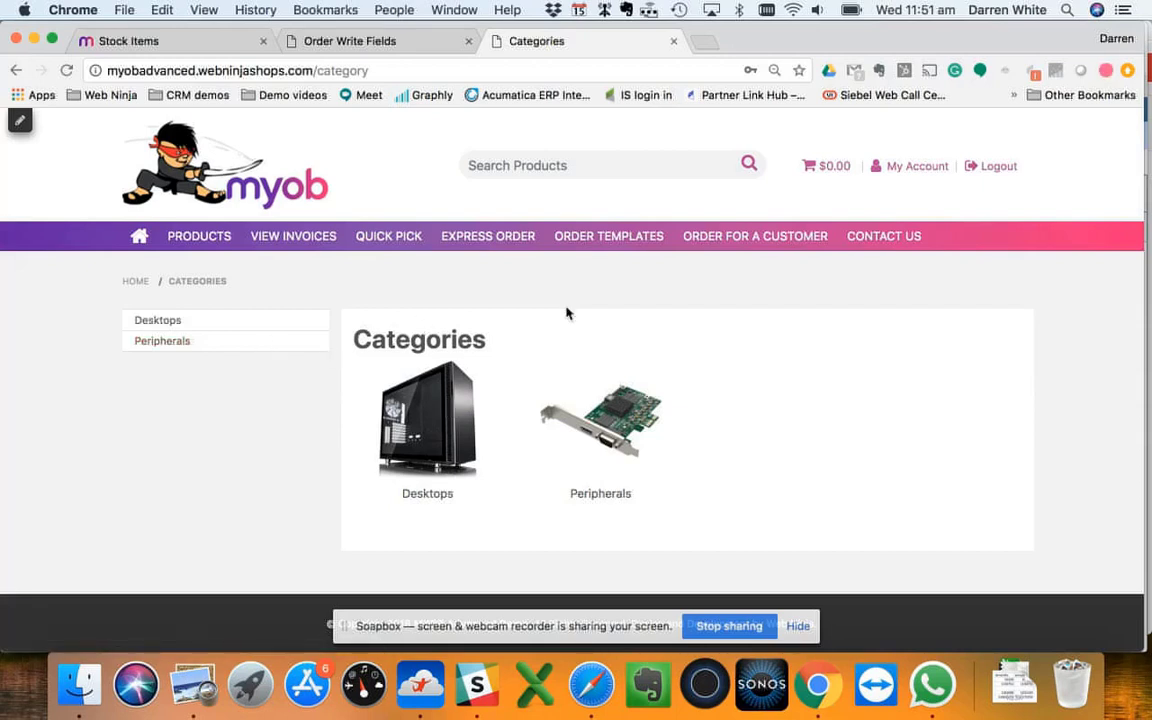
{"action": "left_click", "coordinate": [901, 176]}
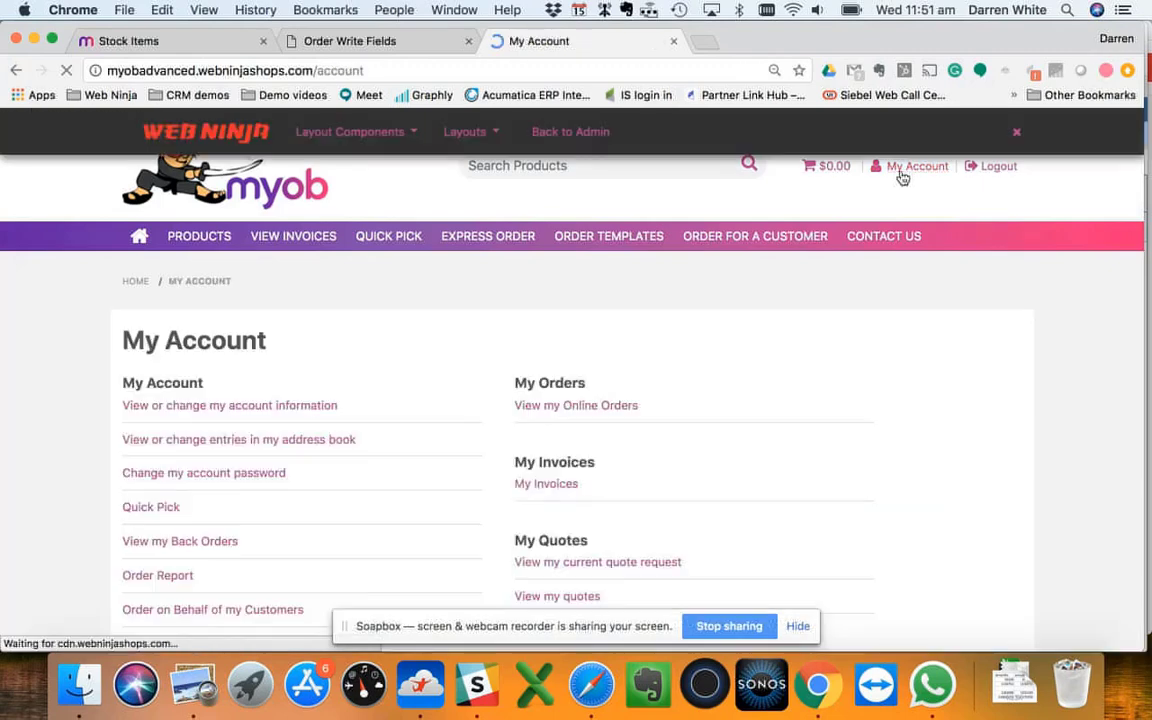
{"action": "scroll", "coordinate": [702, 450], "scroll_direction": "down", "scroll_amount": 2}
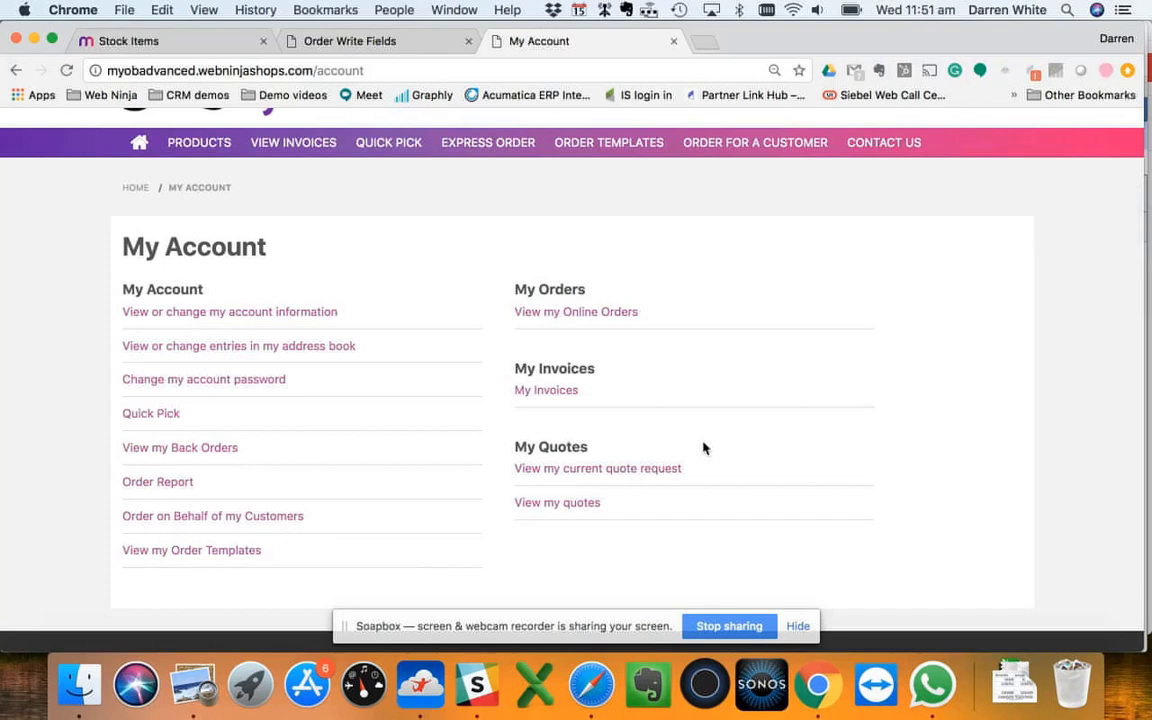
{"action": "scroll", "coordinate": [703, 448], "scroll_direction": "up", "scroll_amount": 2}
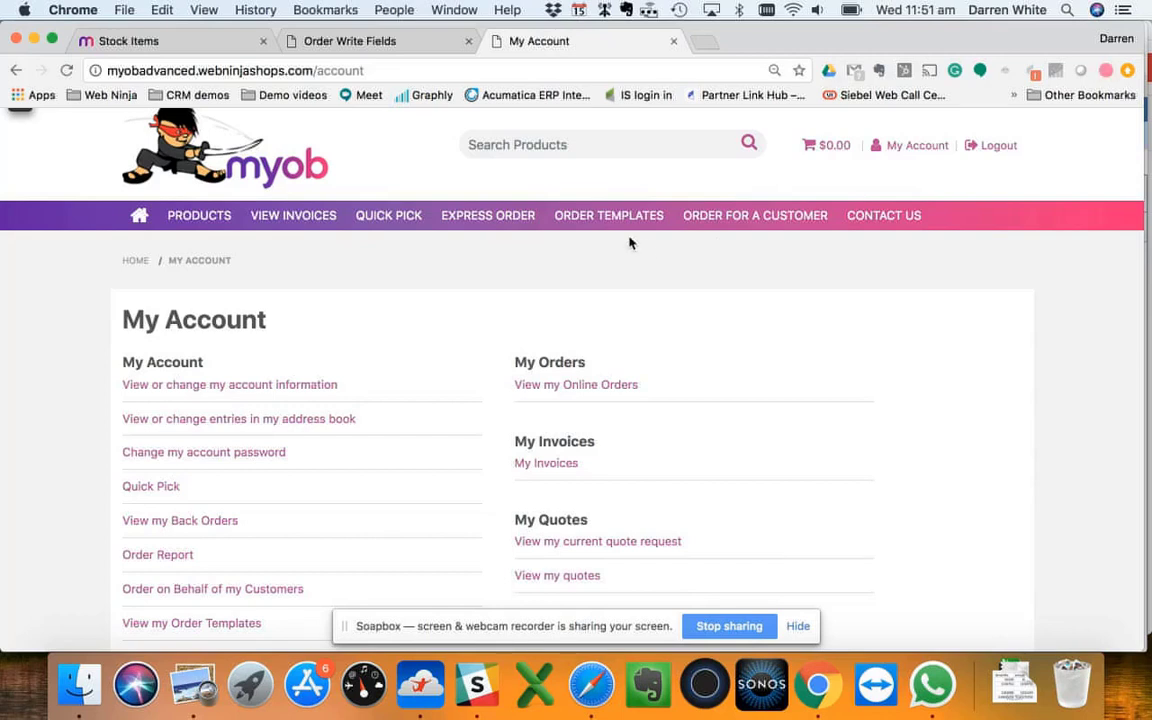
- Open the Desktops category in the store's product catalogue
{"action": "left_click", "coordinate": [208, 220]}
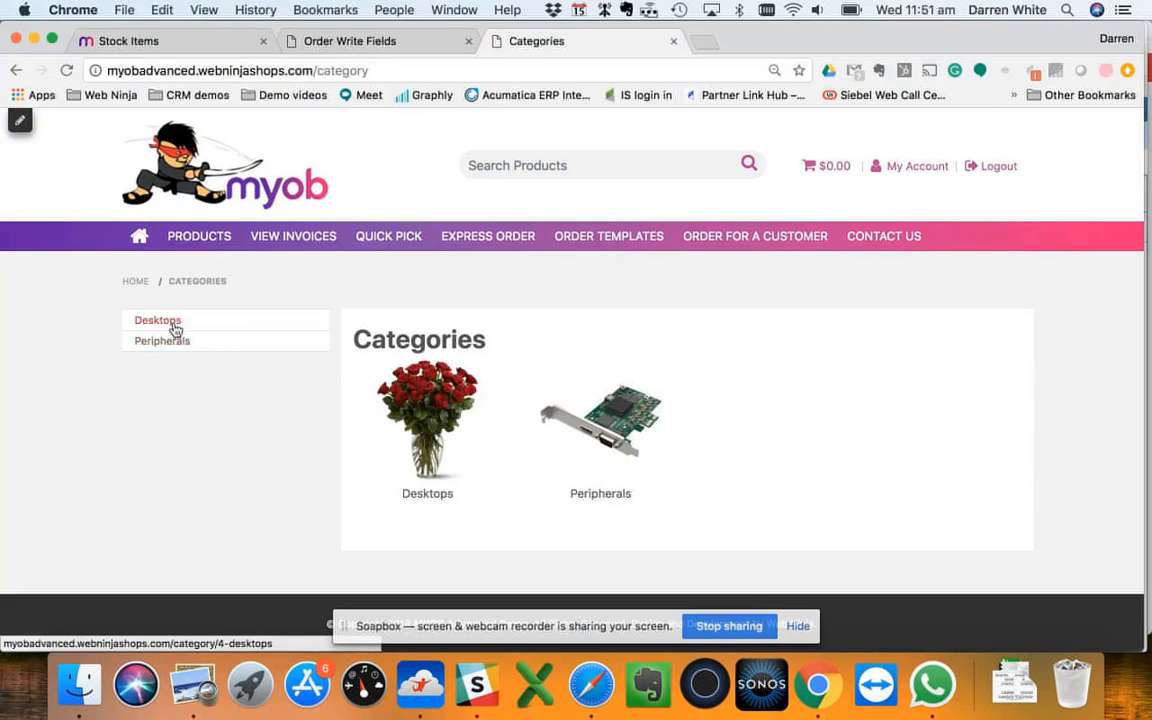
{"action": "left_click", "coordinate": [175, 330]}
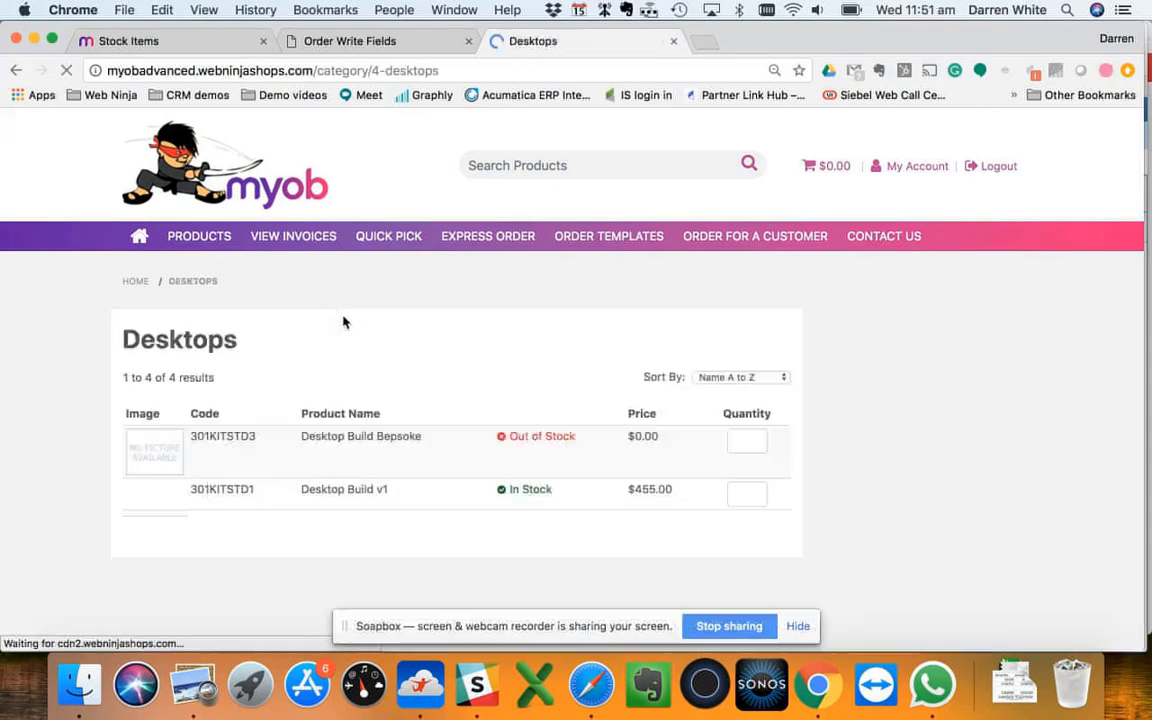
{"action": "scroll", "coordinate": [466, 378], "scroll_direction": "down", "scroll_amount": 3}
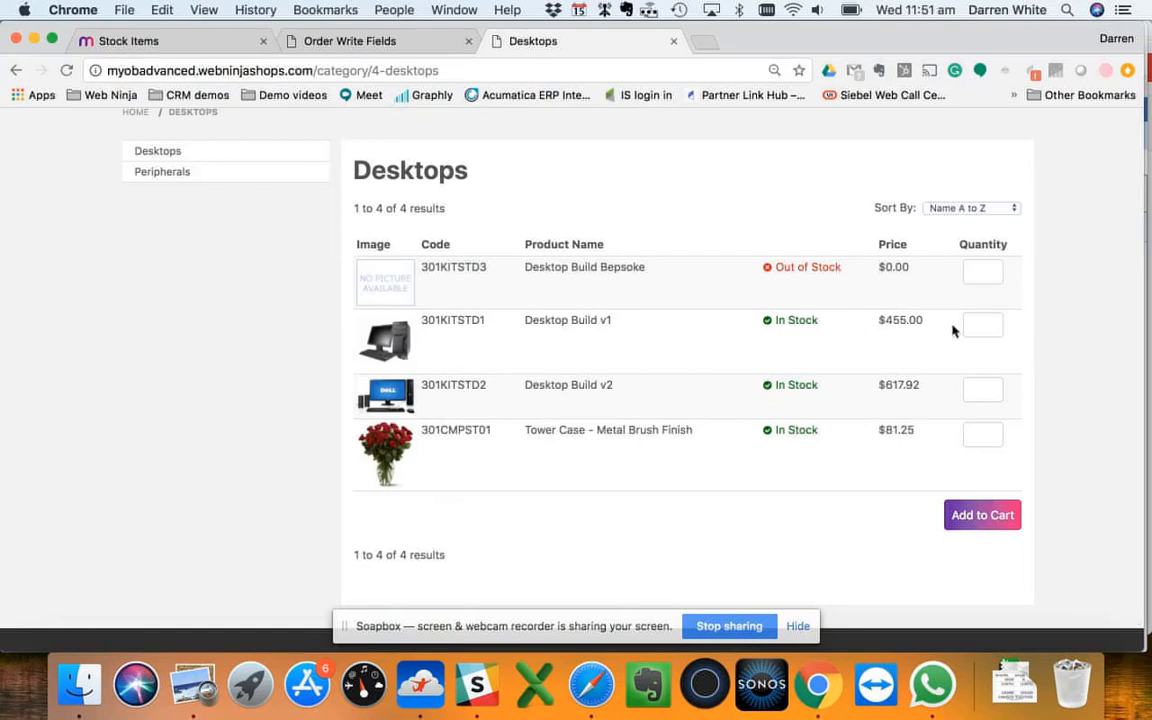
- Add 2 units of Desktop Build v1 to the cart and proceed from the shopping cart to checkout
{"action": "left_click", "coordinate": [981, 322]}
{"action": "type", "text": "2"}
{"action": "left_click", "coordinate": [982, 516]}
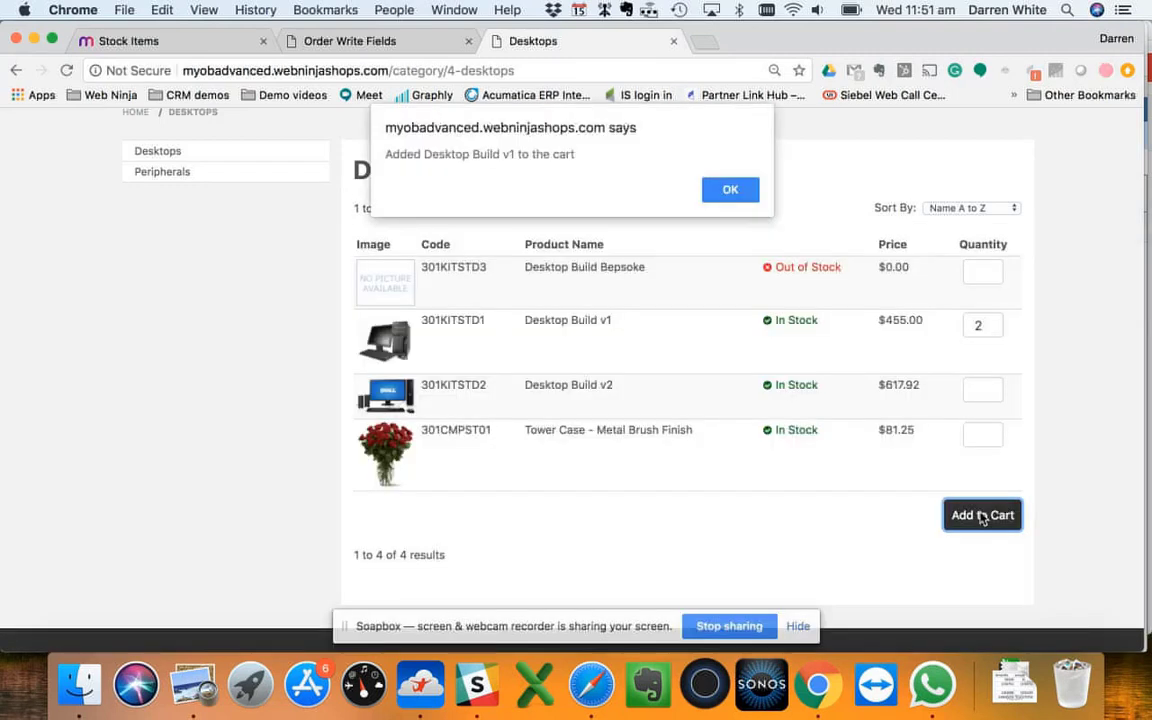
{"action": "left_click", "coordinate": [736, 189]}
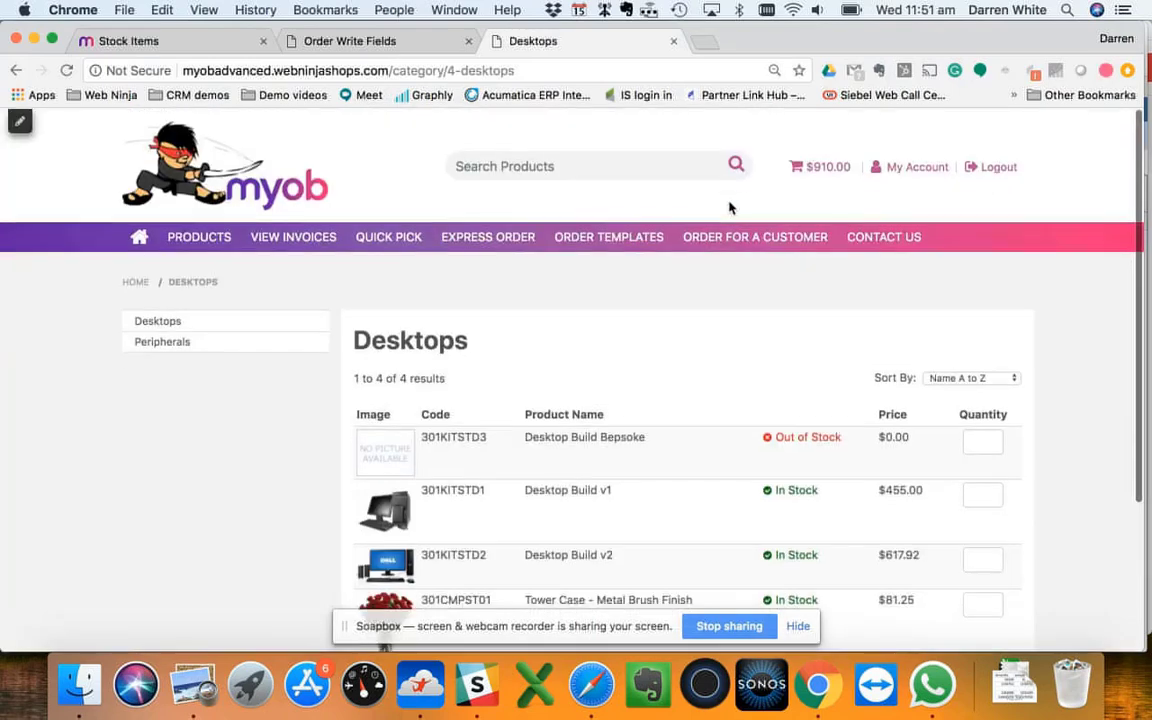
{"action": "left_click", "coordinate": [836, 167]}
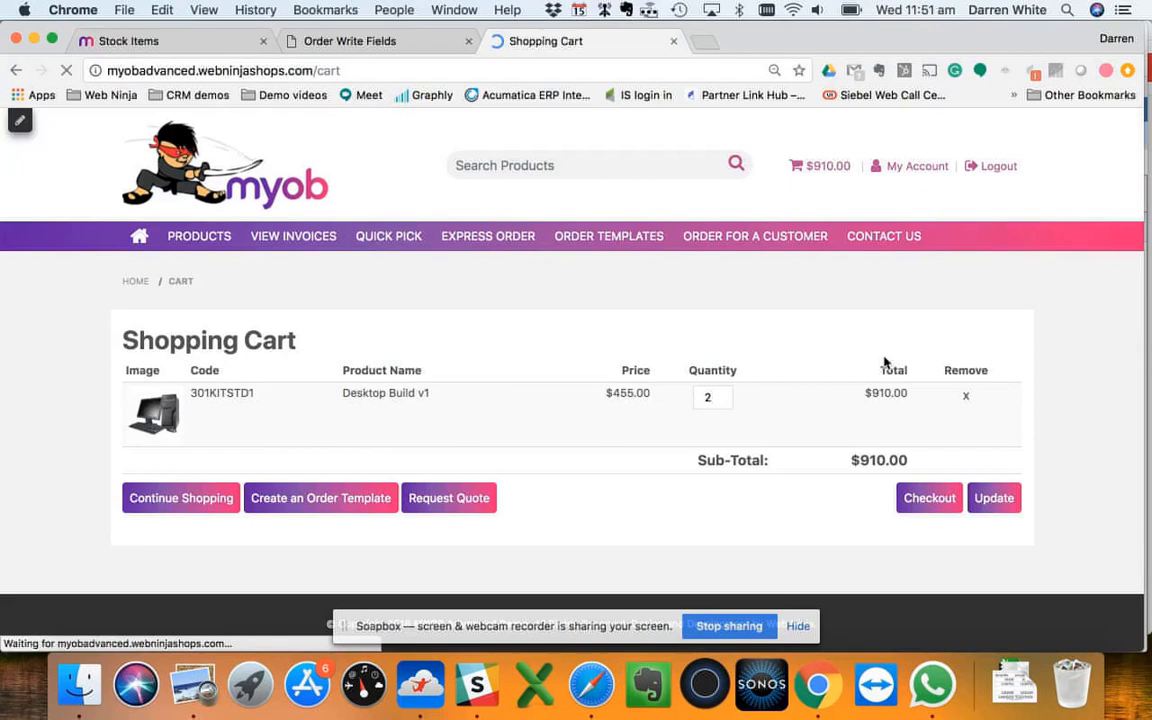
{"action": "left_click", "coordinate": [932, 499]}
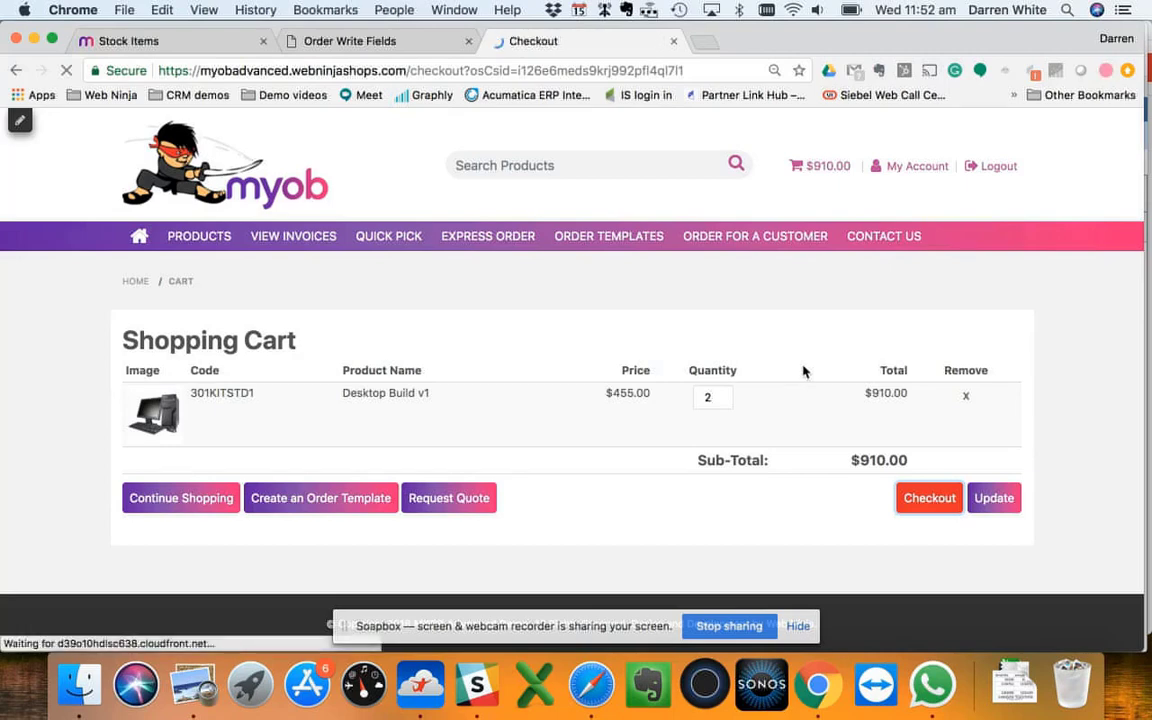
- Enter the purchase order number as payment reference in the checkout and confirm the order
{"action": "scroll", "coordinate": [802, 372], "scroll_direction": "down", "scroll_amount": 2}
{"action": "scroll", "coordinate": [802, 372], "scroll_direction": "down", "scroll_amount": 2}
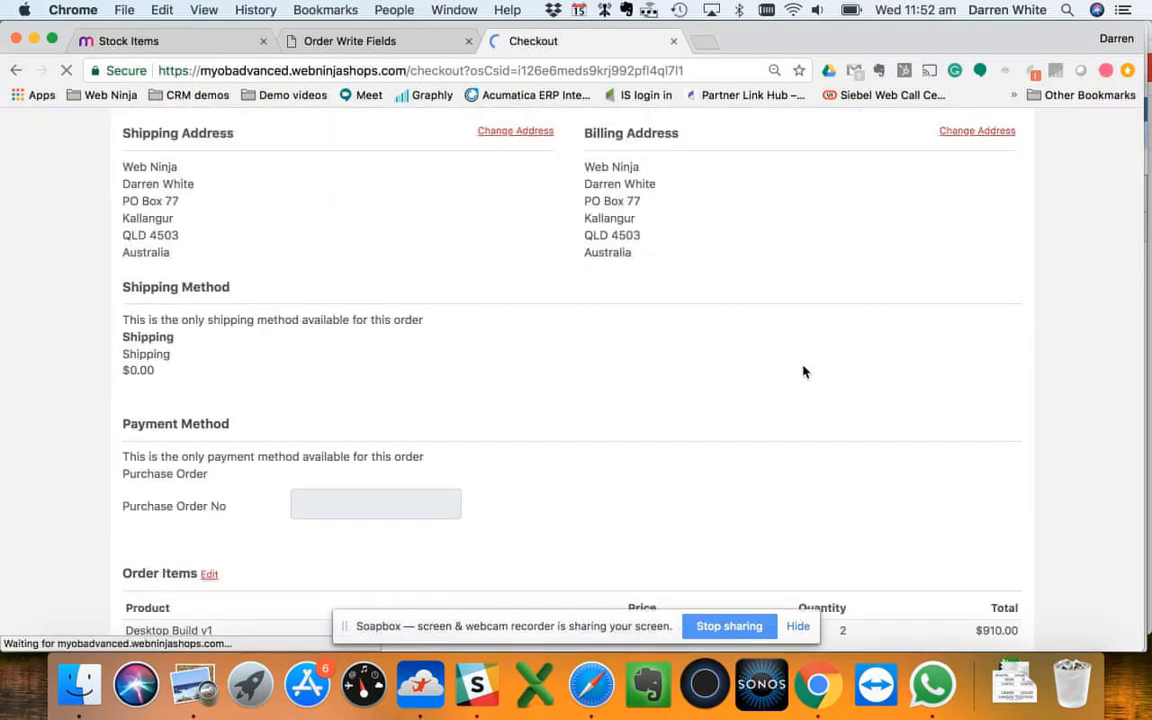
{"action": "scroll", "coordinate": [326, 465], "scroll_direction": "down", "scroll_amount": 2}
{"action": "left_click", "coordinate": [326, 428]}
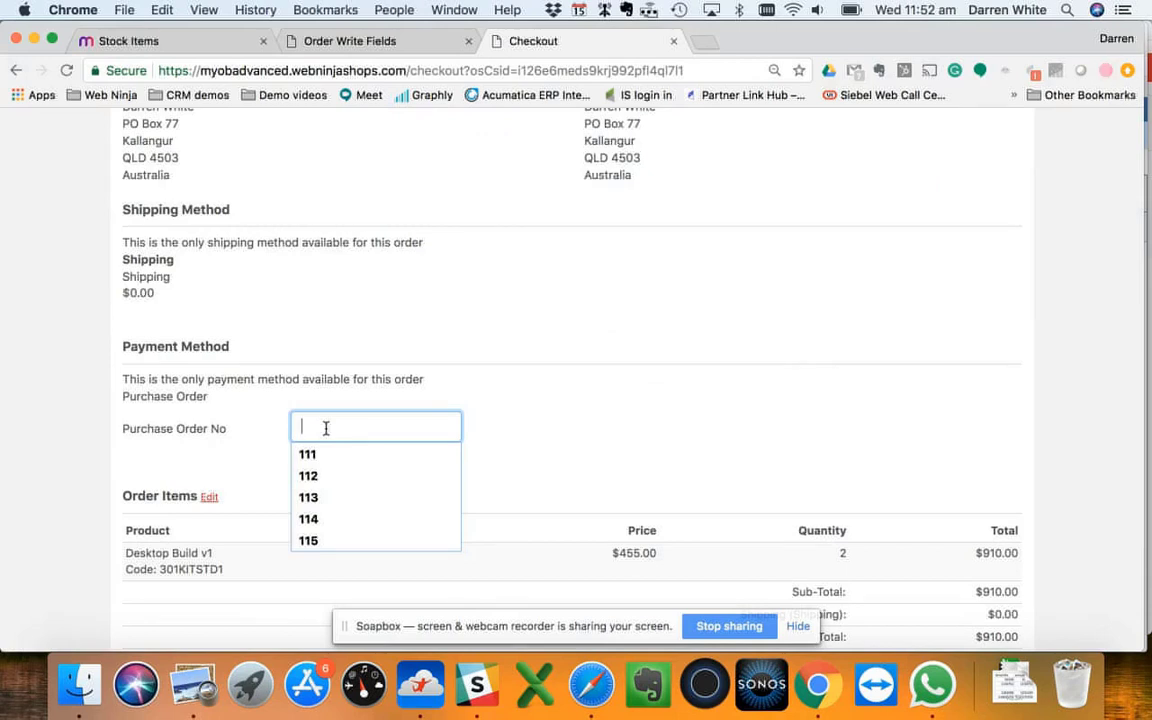
{"action": "type", "text": "116"}
{"action": "key", "text": "Tab"}
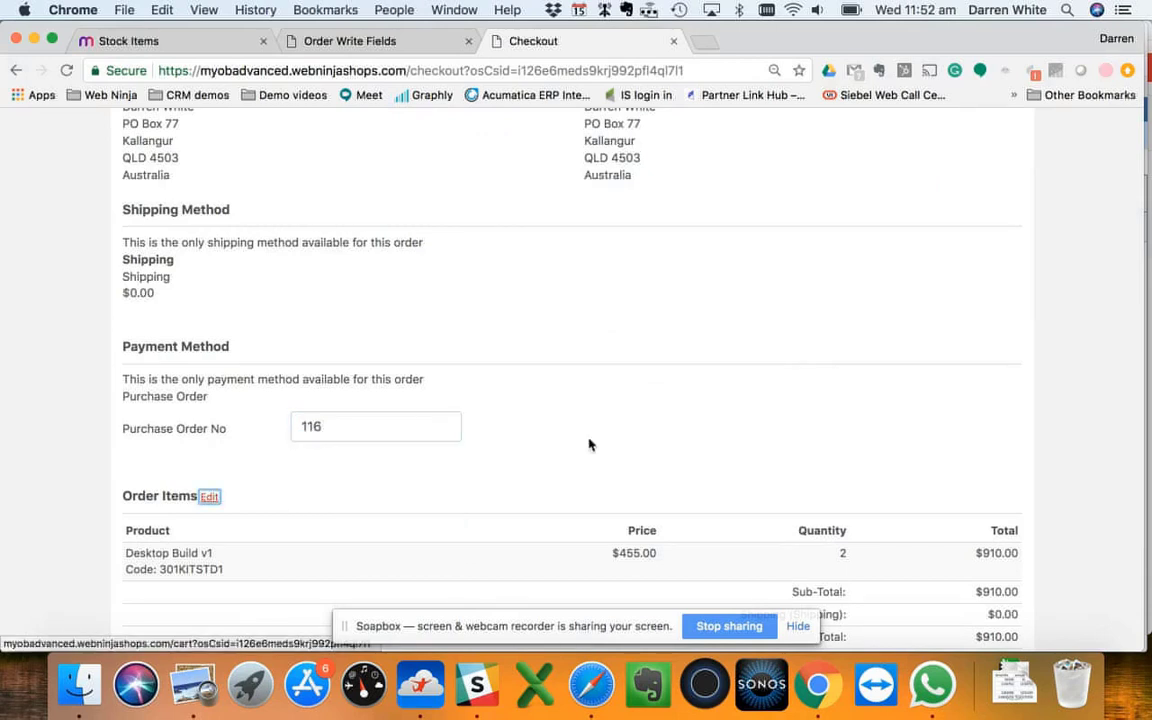
{"action": "scroll", "coordinate": [607, 450], "scroll_direction": "down", "scroll_amount": 3}
{"action": "scroll", "coordinate": [838, 518], "scroll_direction": "down", "scroll_amount": 2}
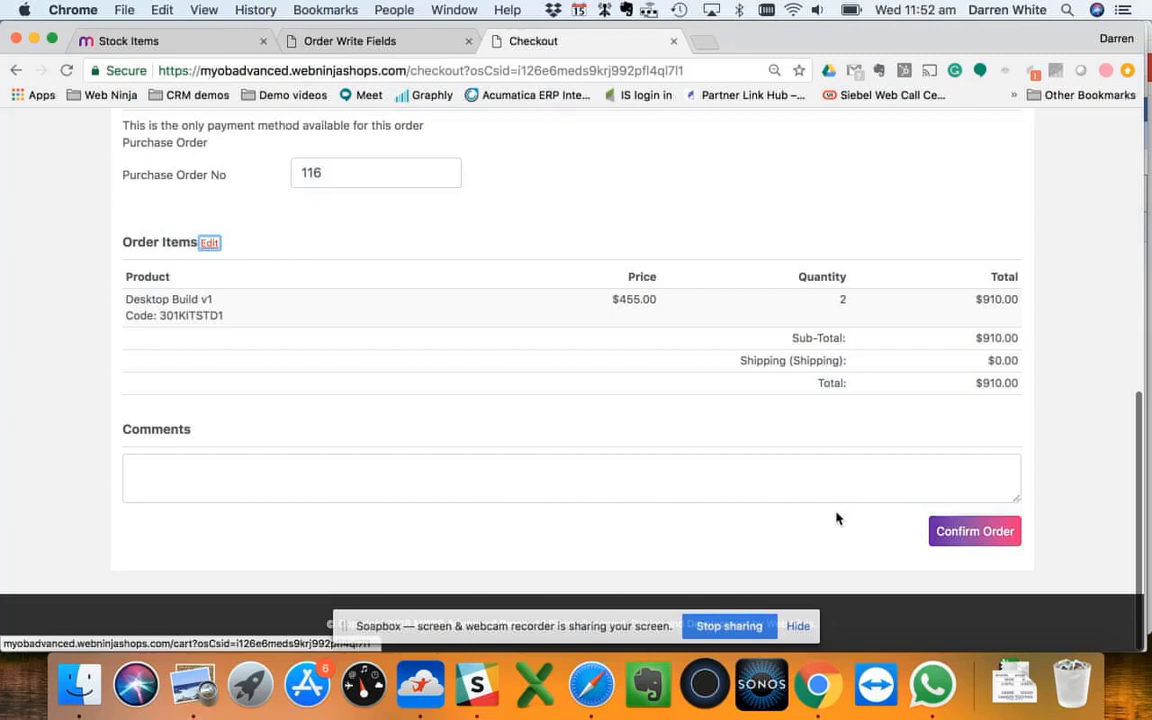
{"action": "left_click", "coordinate": [962, 538]}
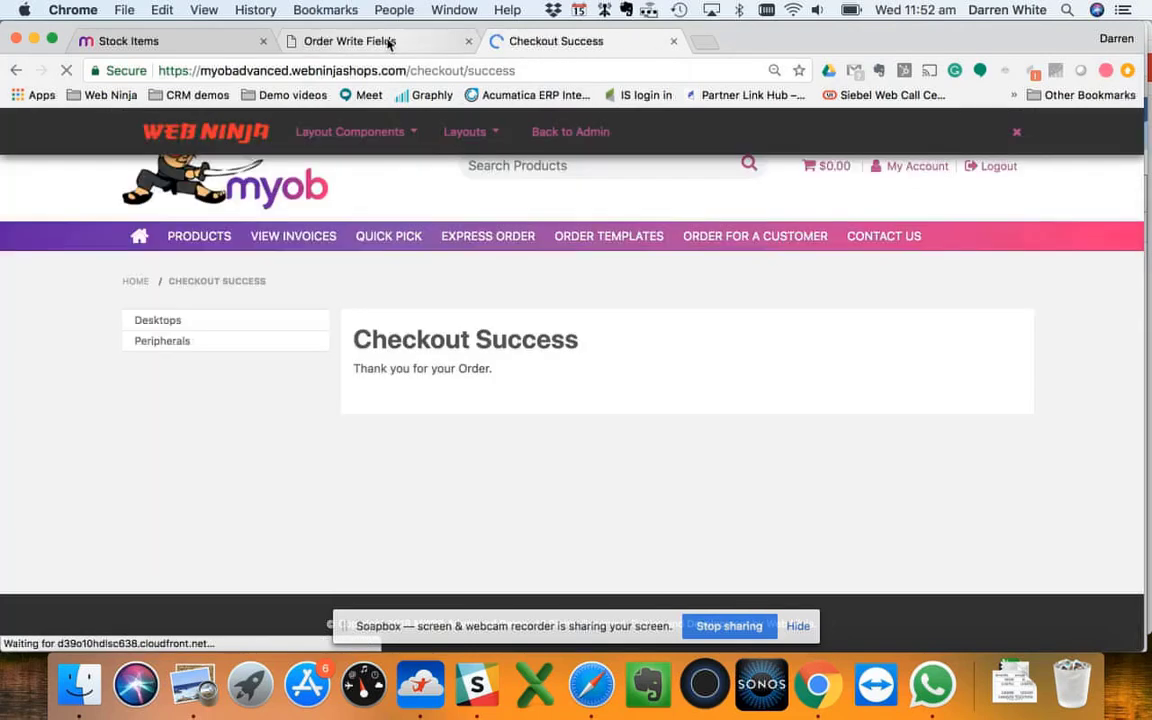
- Switch to MYOB Advanced, open the sales order matching the web purchase order number, and review its header and line details
{"action": "left_click", "coordinate": [212, 42]}
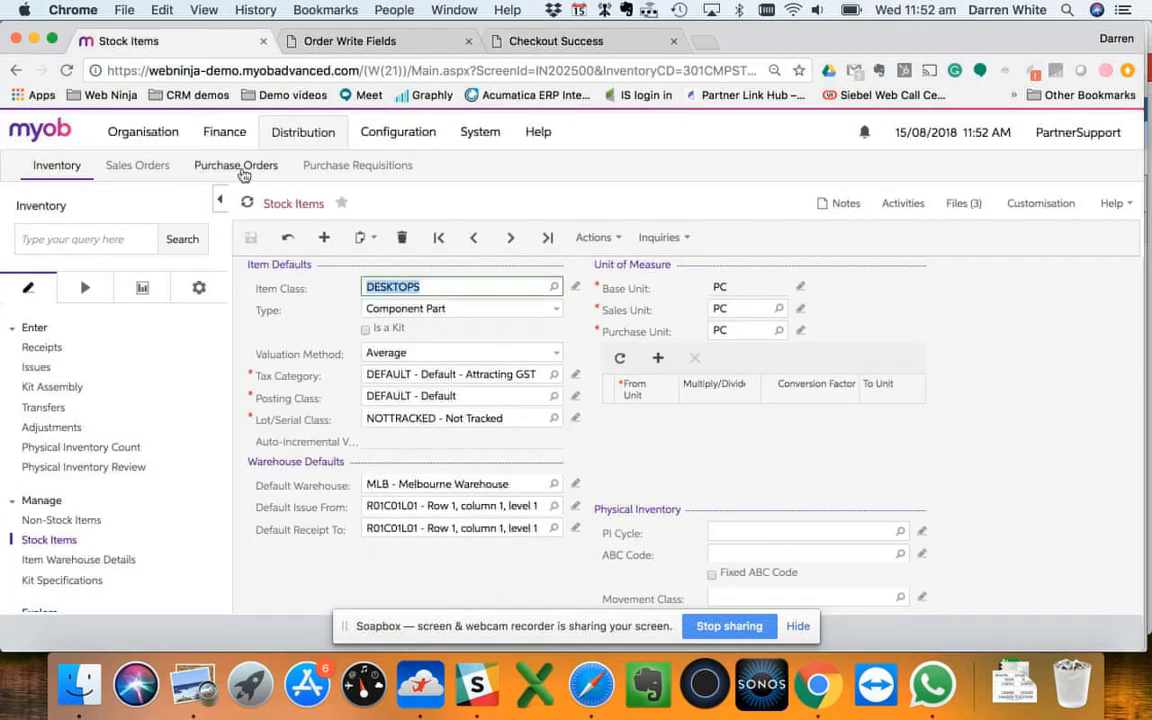
{"action": "left_click", "coordinate": [160, 166]}
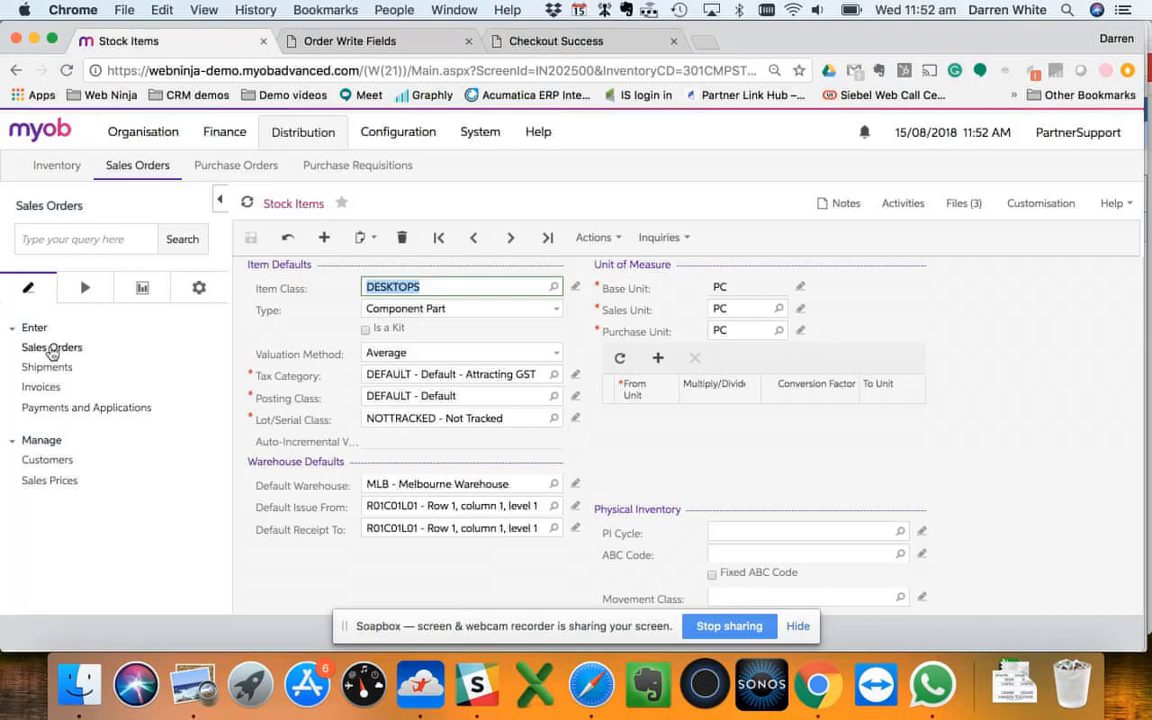
{"action": "left_click", "coordinate": [51, 347]}
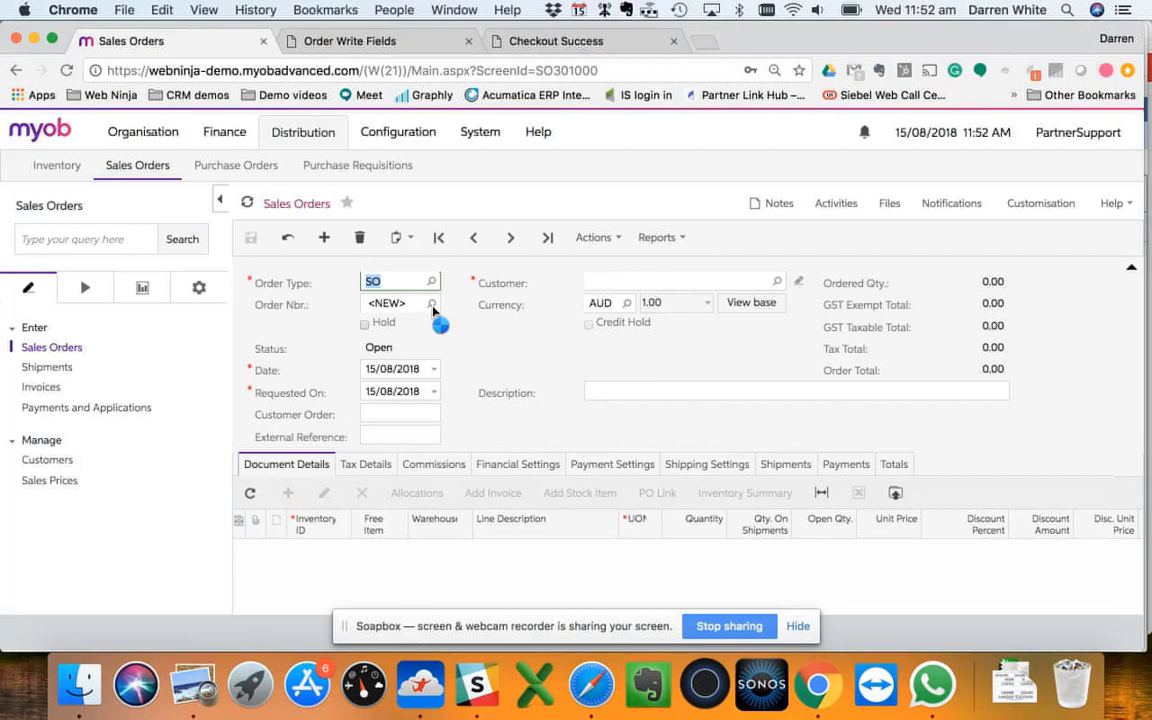
{"action": "left_click", "coordinate": [432, 304]}
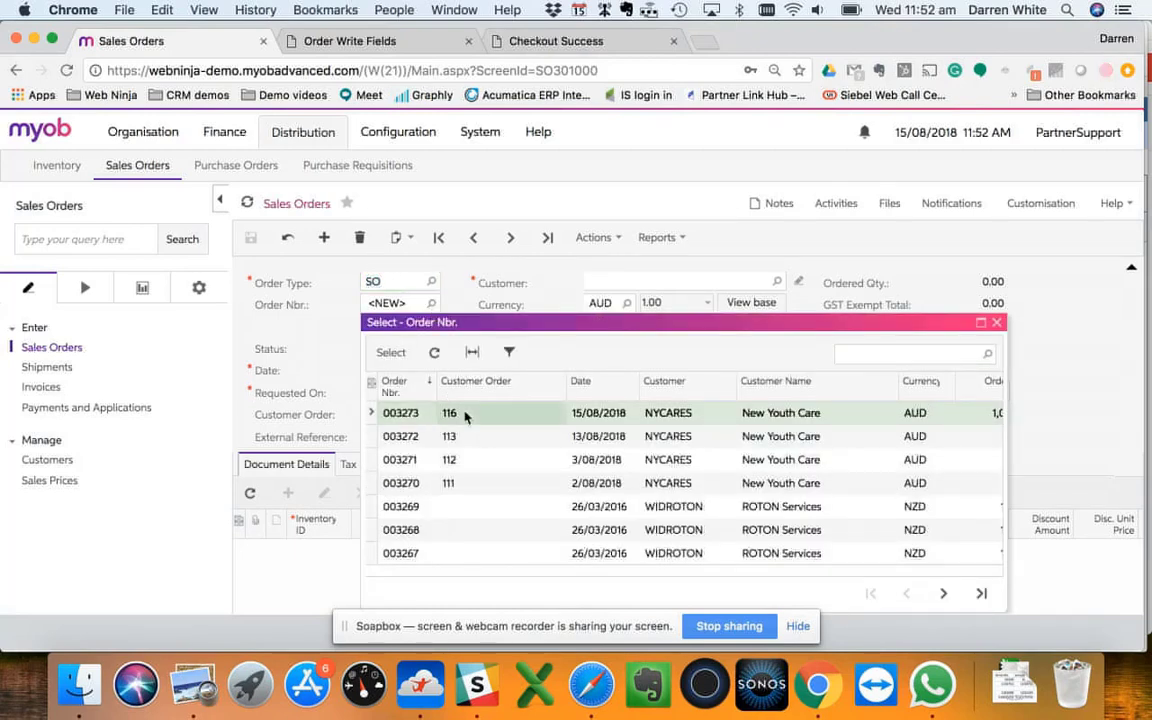
{"action": "double_click", "coordinate": [465, 413]}
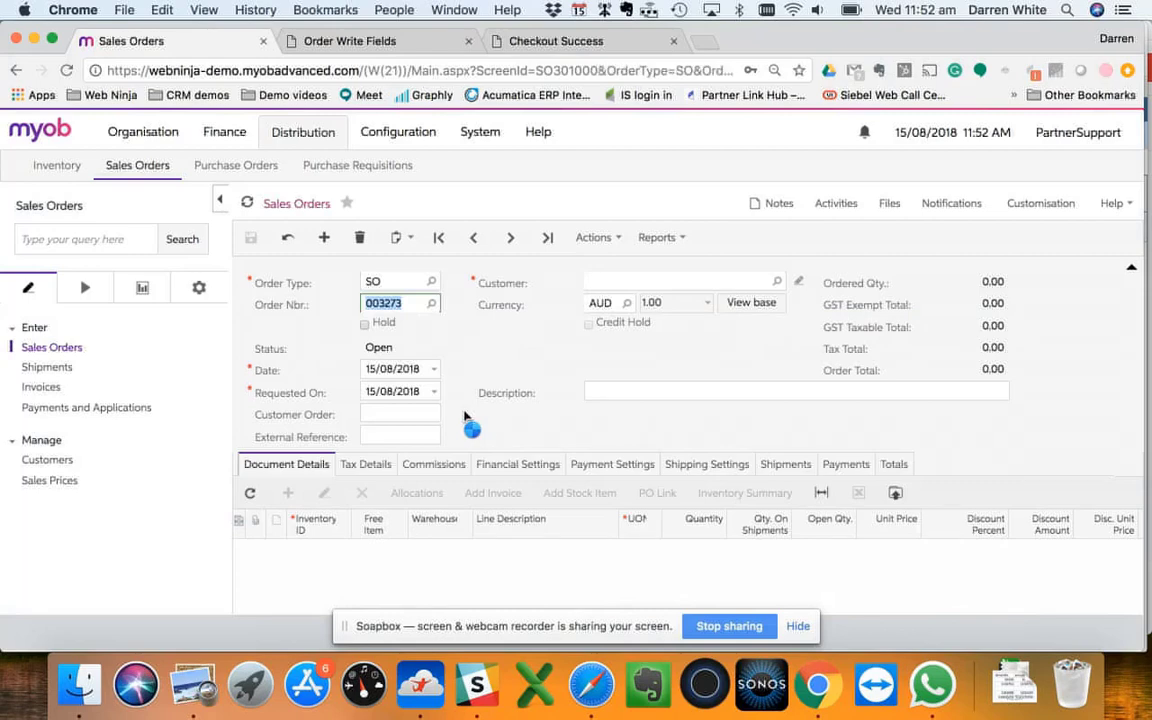
{"action": "scroll", "coordinate": [465, 416], "scroll_direction": "down", "scroll_amount": 2}
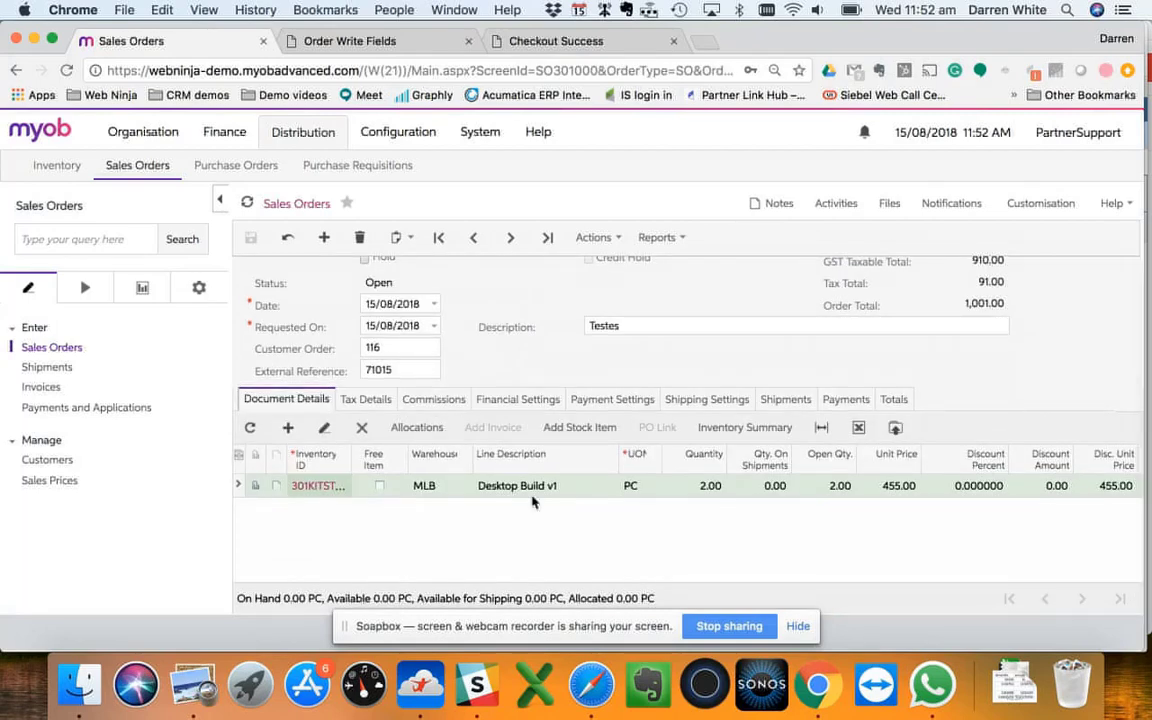